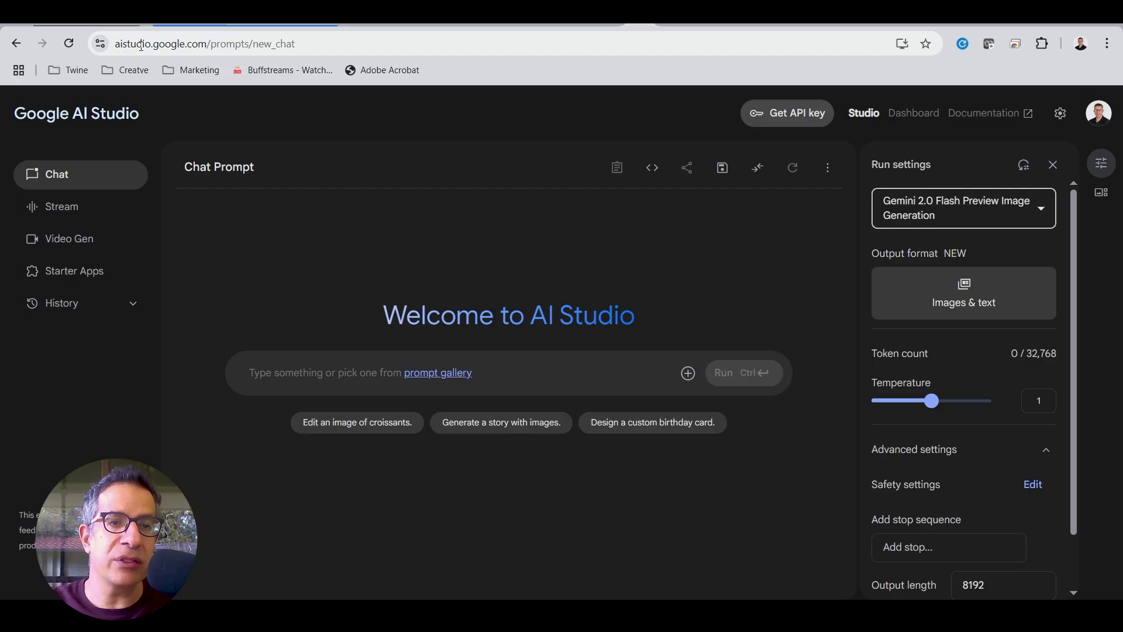
Bring up ChatGPT's Designing project and its Lego Schnauzer Design Request chat
{"action": "mouse_move", "coordinate": [940, 218]}
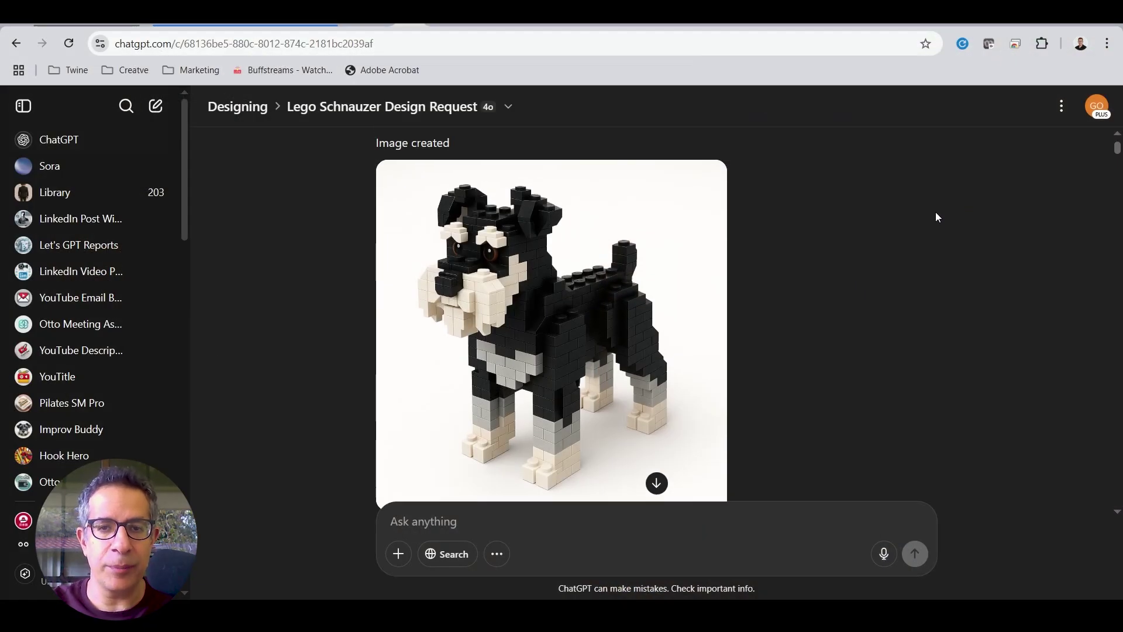
Scroll around the generated black-and-white Lego mini schnauzer image
{"action": "scroll", "coordinate": [933, 222], "scroll_direction": "down", "scroll_amount": 1}
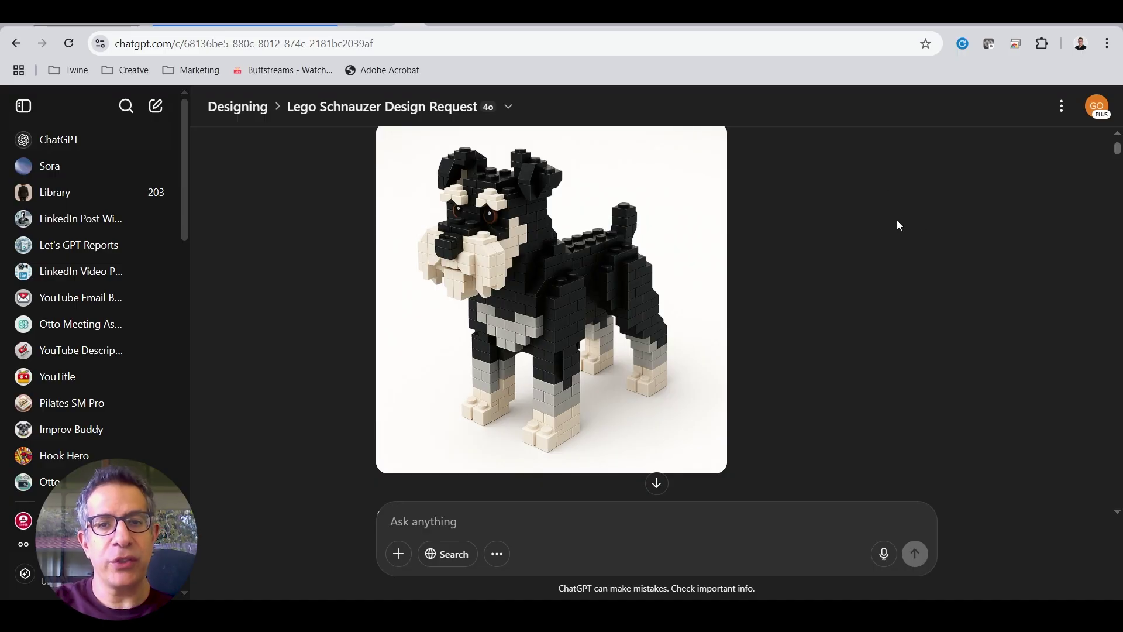
{"action": "scroll", "coordinate": [890, 222], "scroll_direction": "down", "scroll_amount": 1}
{"action": "scroll", "coordinate": [886, 237], "scroll_direction": "up", "scroll_amount": 1}
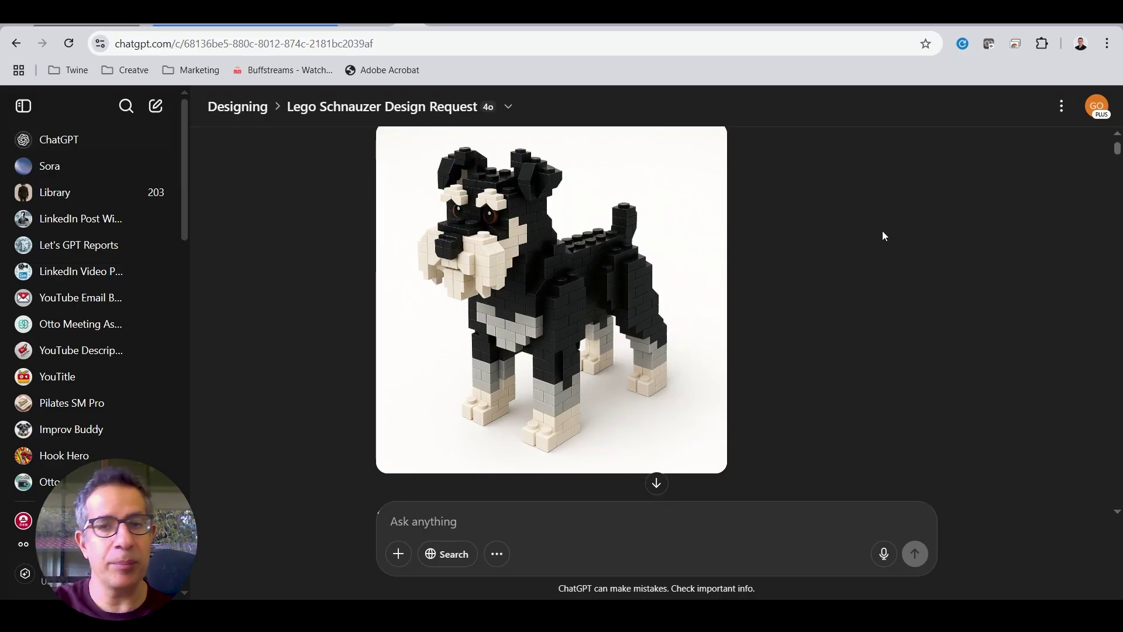
{"action": "left_click", "coordinate": [506, 24]}
{"action": "scroll", "coordinate": [787, 288], "scroll_direction": "down", "scroll_amount": 5}
{"action": "scroll", "coordinate": [787, 289], "scroll_direction": "down", "scroll_amount": 5}
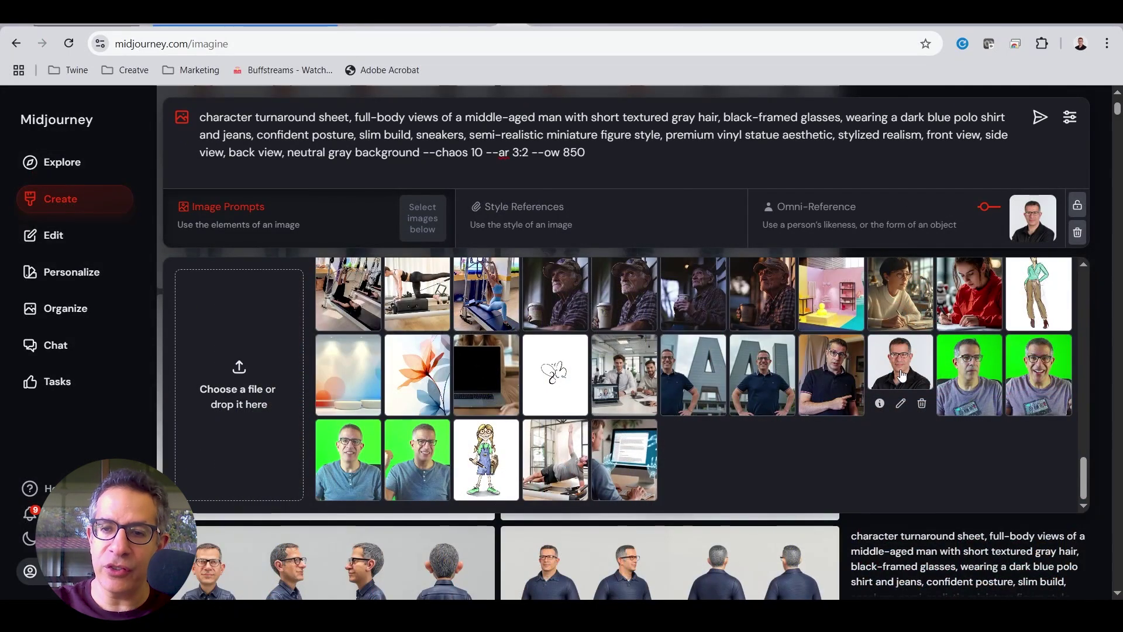
{"action": "left_click_drag", "start_coordinate": [901, 310], "coordinate": [925, 219]}
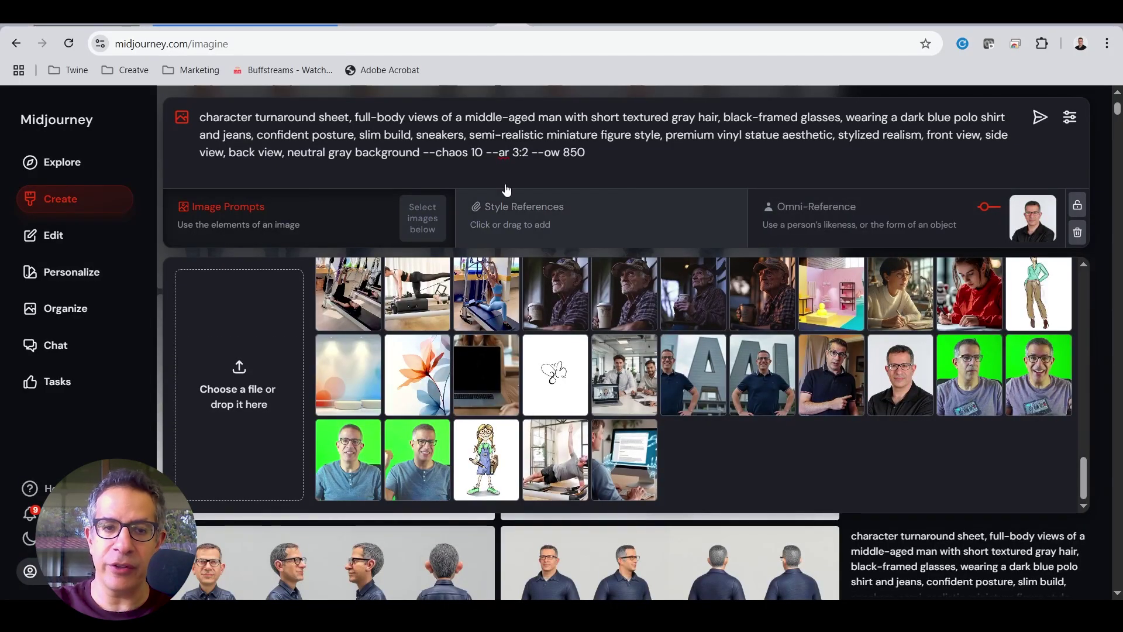
{"action": "left_click", "coordinate": [152, 265]}
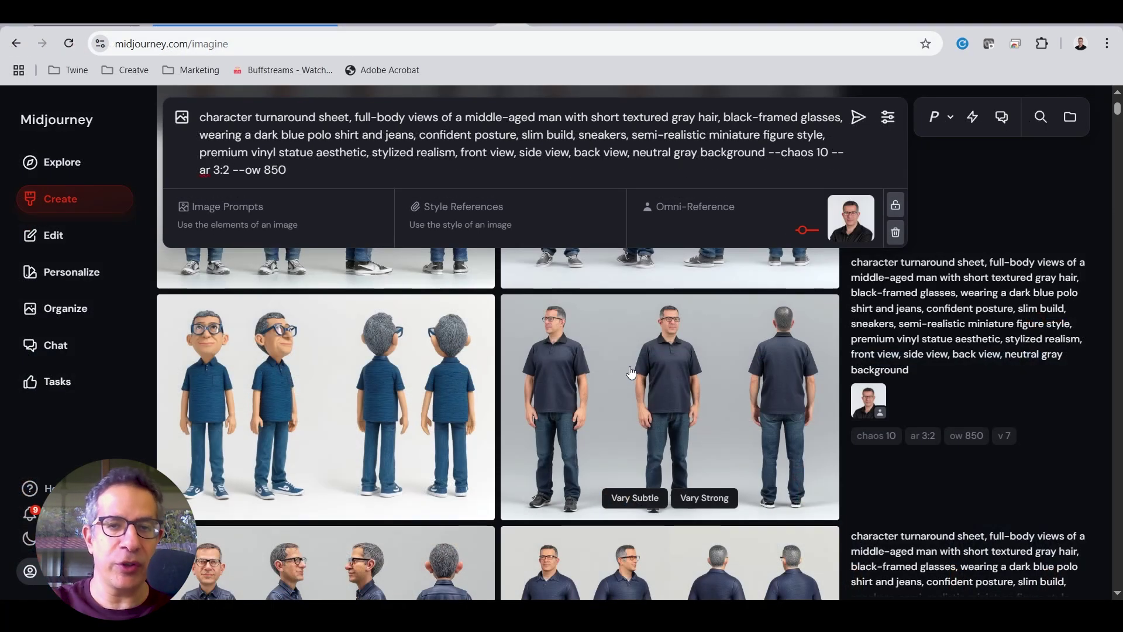
{"action": "scroll", "coordinate": [629, 373], "scroll_direction": "down", "scroll_amount": 6}
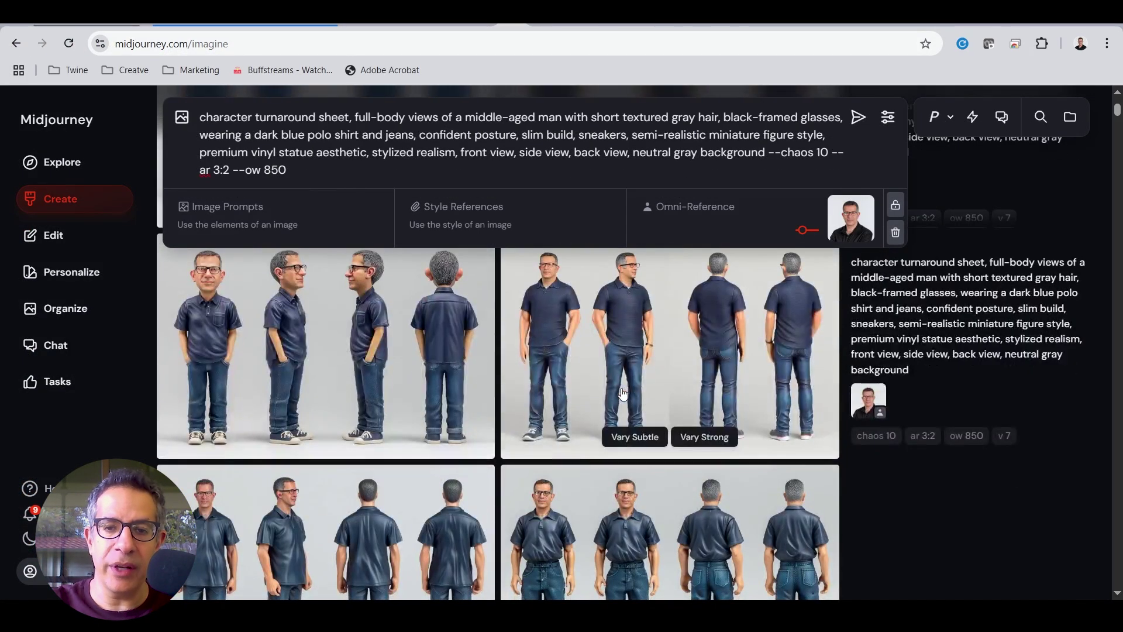
{"action": "scroll", "coordinate": [479, 393], "scroll_direction": "down", "scroll_amount": 5}
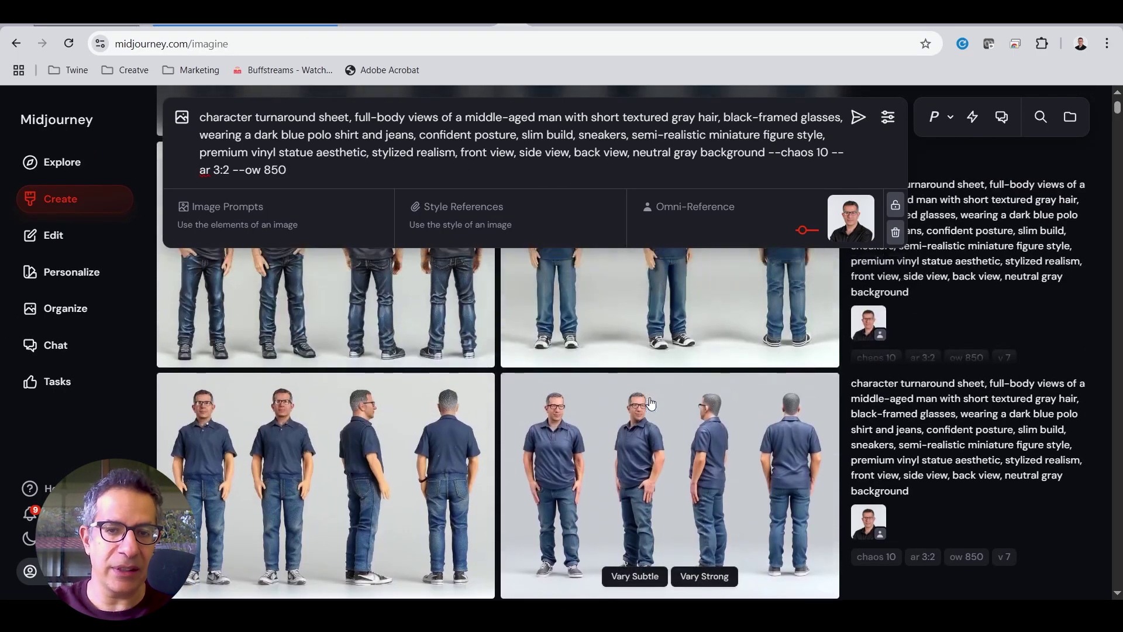
{"action": "scroll", "coordinate": [651, 404], "scroll_direction": "down", "scroll_amount": 10}
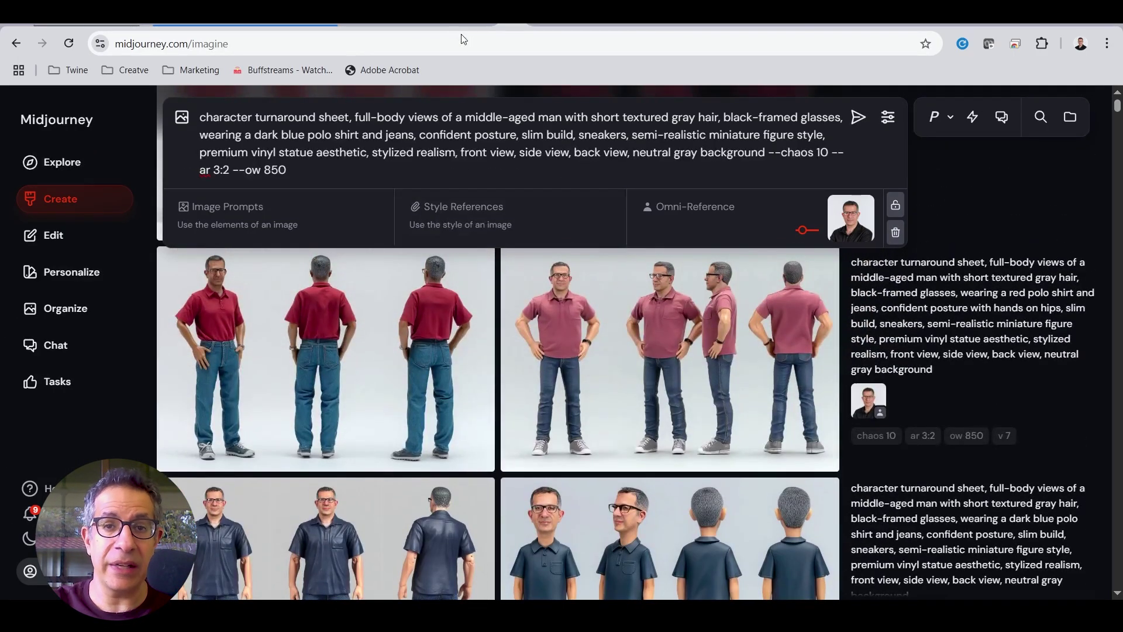
{"action": "left_click", "coordinate": [407, 26]}
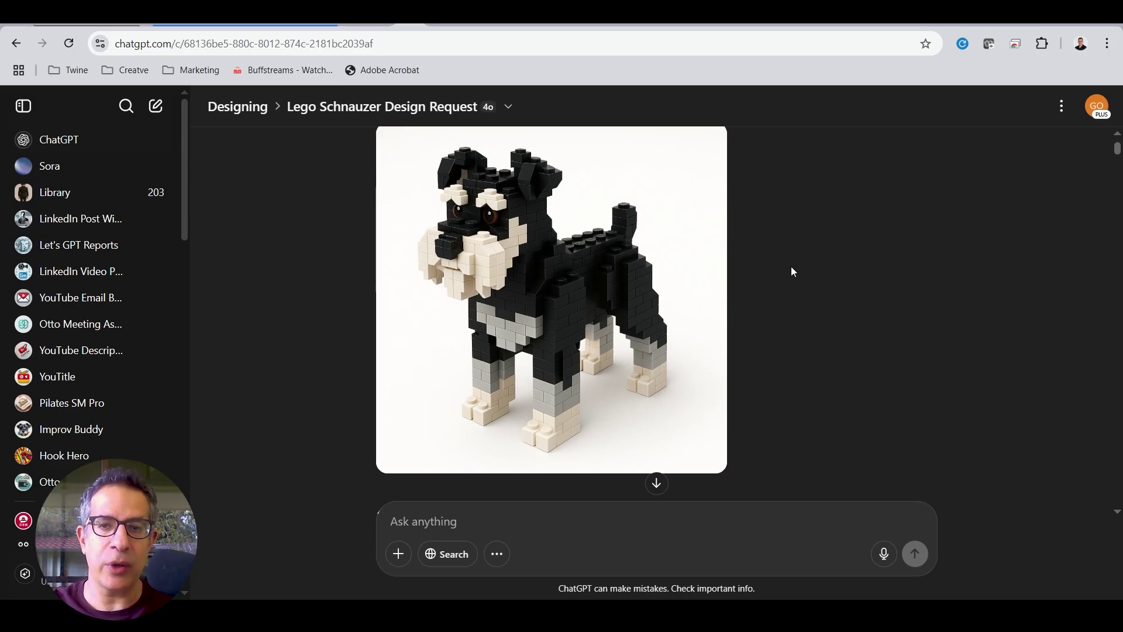
Show the Lego-brick schnauzer variant in Recraft, then select the polygonal schnauzer design
{"action": "left_click", "coordinate": [602, 26]}
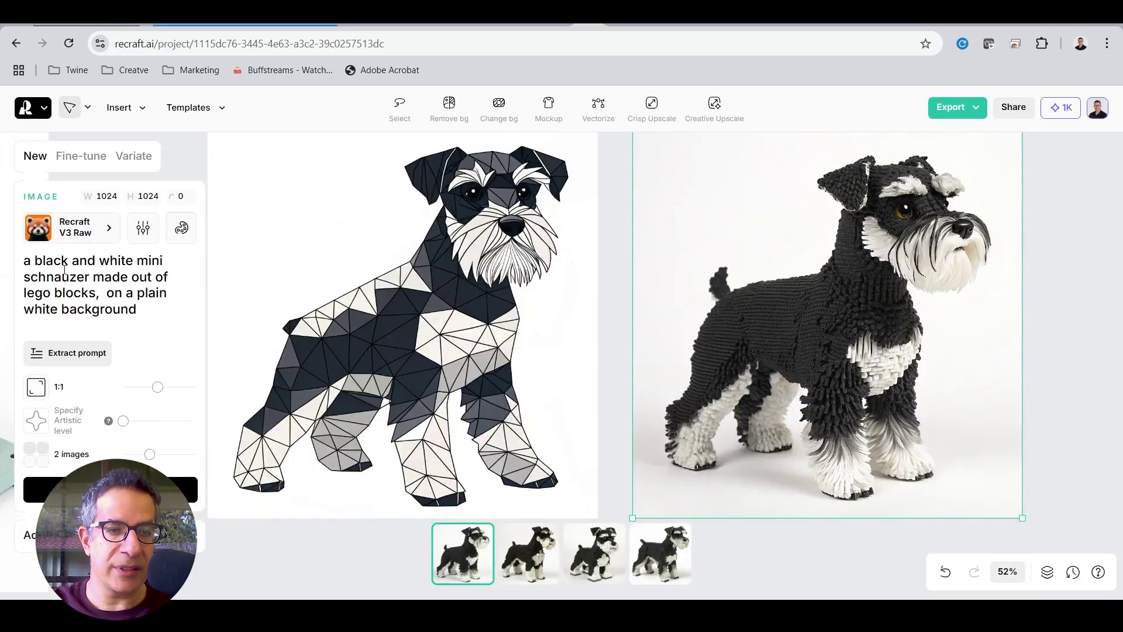
{"action": "left_click", "coordinate": [594, 553]}
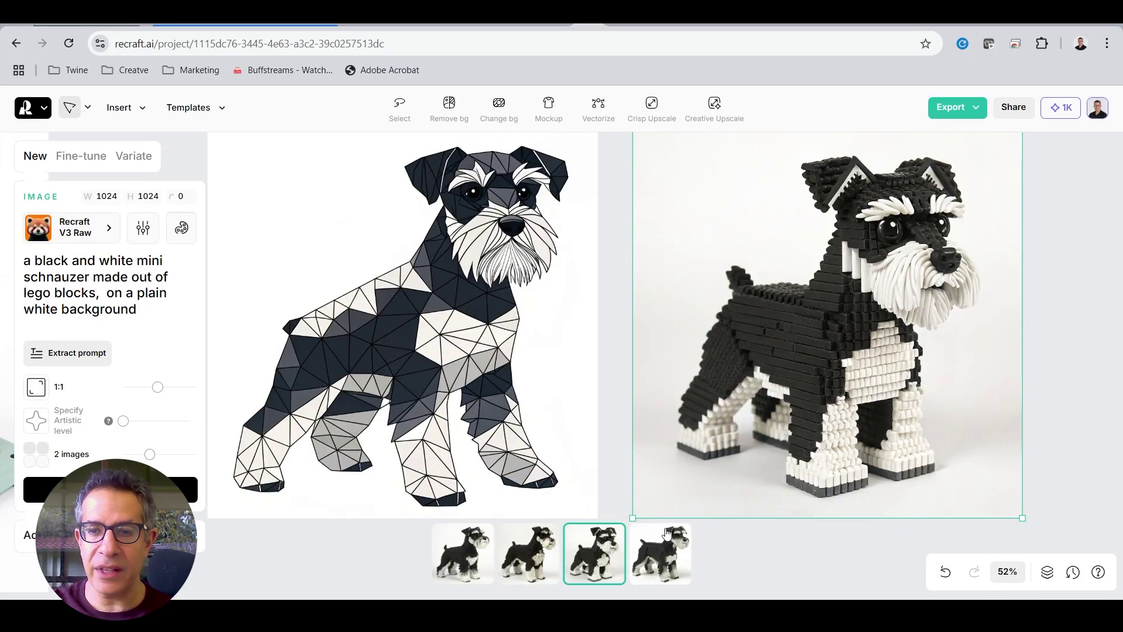
{"action": "scroll", "coordinate": [958, 292], "scroll_direction": "up", "scroll_amount": 3}
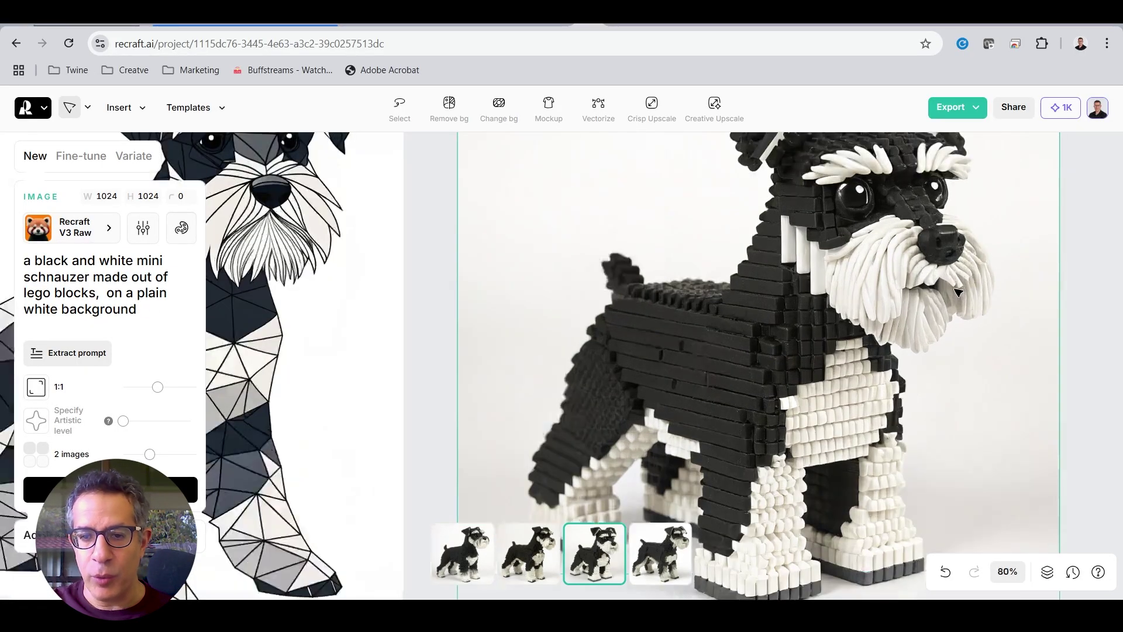
{"action": "scroll", "coordinate": [833, 275], "scroll_direction": "down", "scroll_amount": 3}
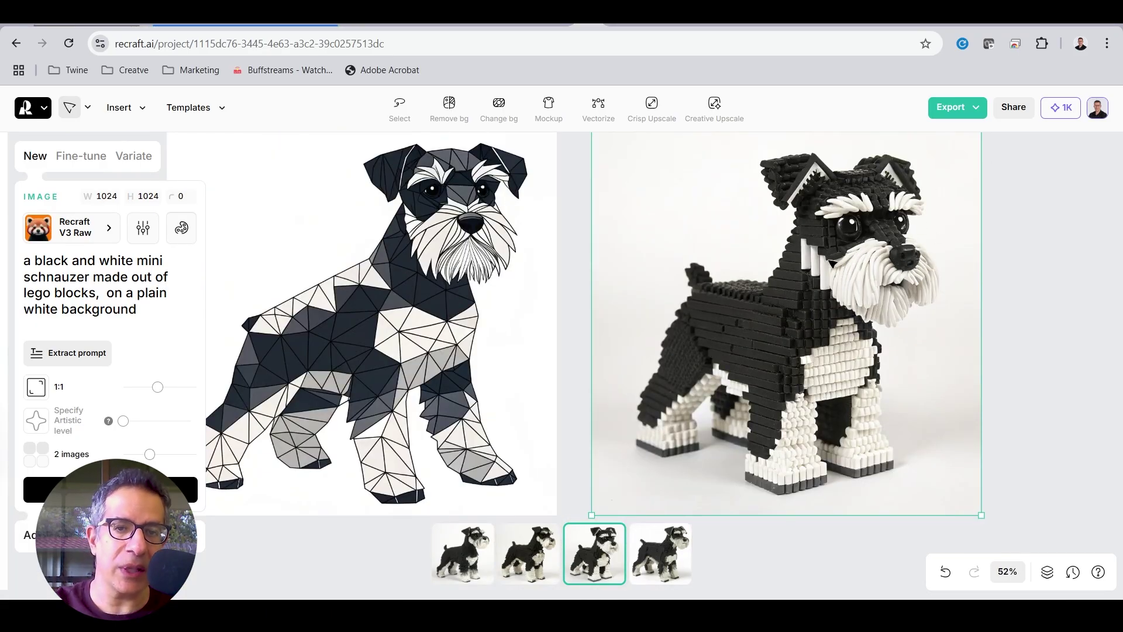
{"action": "left_click", "coordinate": [410, 286]}
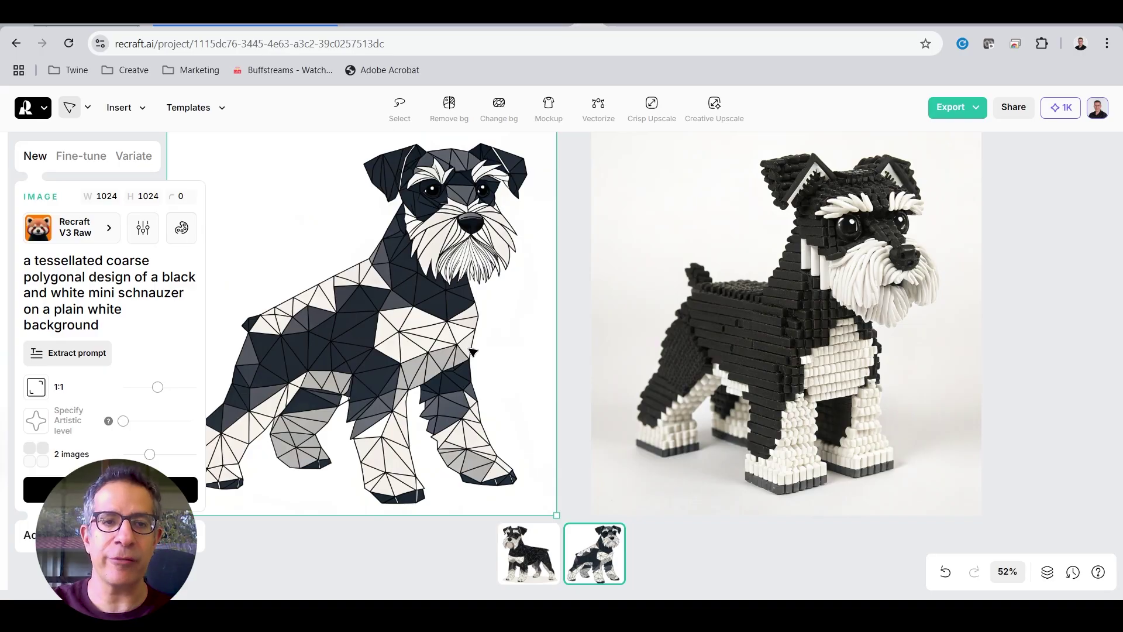
Scroll through the side-view and front-view brick-schnauzer images in the ChatGPT chat
{"action": "key", "text": "ctrl+Tab"}
{"action": "scroll", "coordinate": [854, 310], "scroll_direction": "down", "scroll_amount": 10}
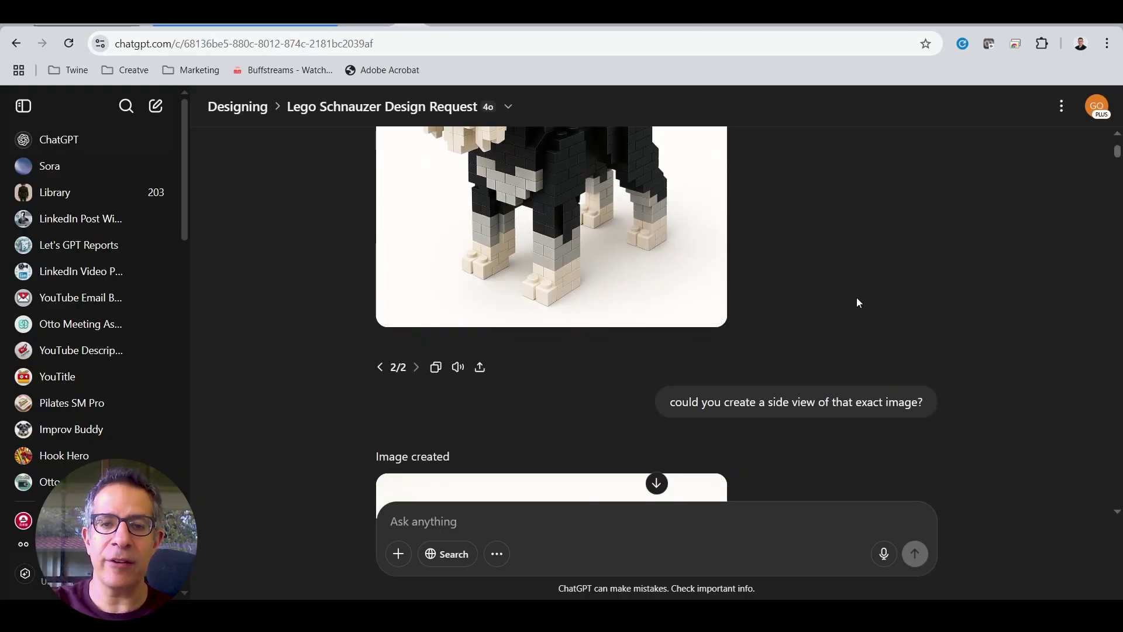
{"action": "scroll", "coordinate": [857, 290], "scroll_direction": "up", "scroll_amount": 1}
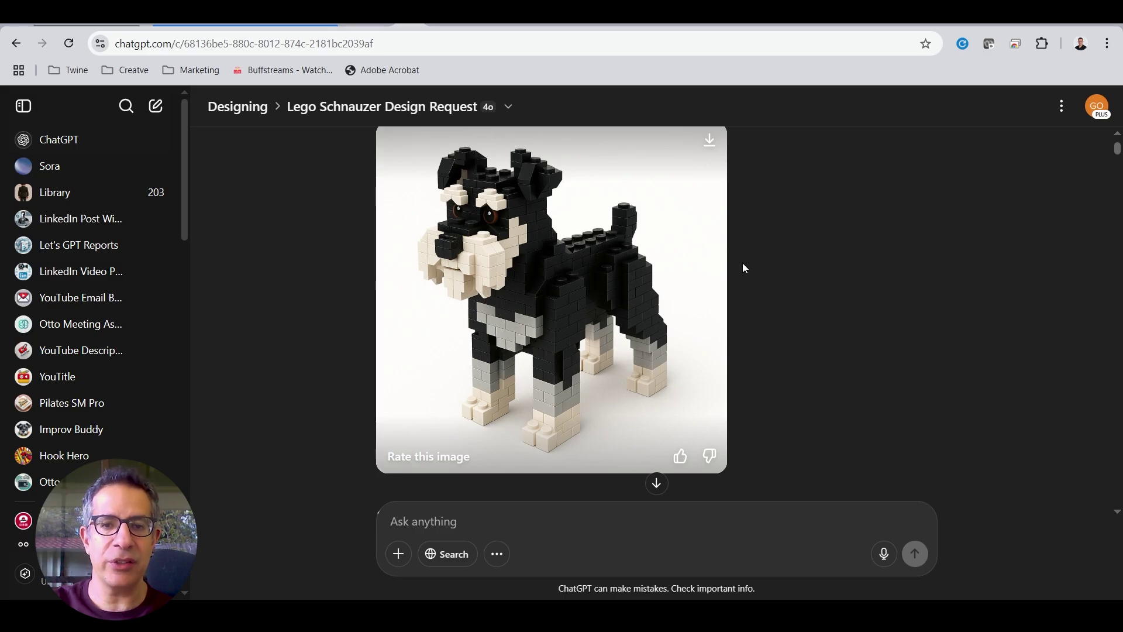
{"action": "scroll", "coordinate": [985, 278], "scroll_direction": "down", "scroll_amount": 12}
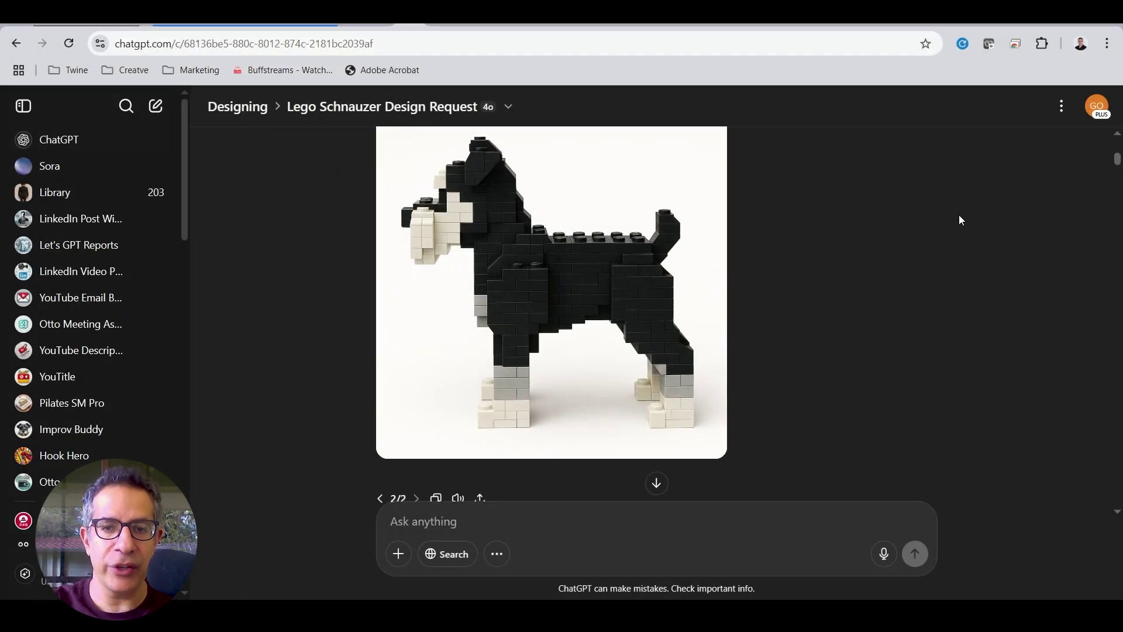
{"action": "scroll", "coordinate": [995, 150], "scroll_direction": "down", "scroll_amount": 10}
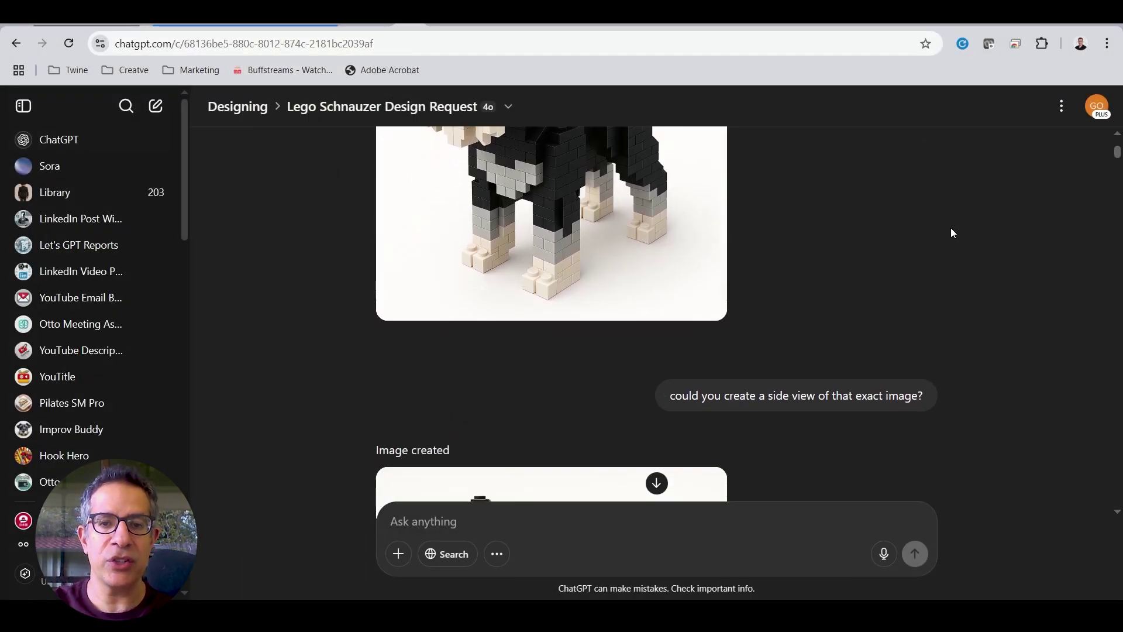
{"action": "scroll", "coordinate": [928, 248], "scroll_direction": "down", "scroll_amount": 3}
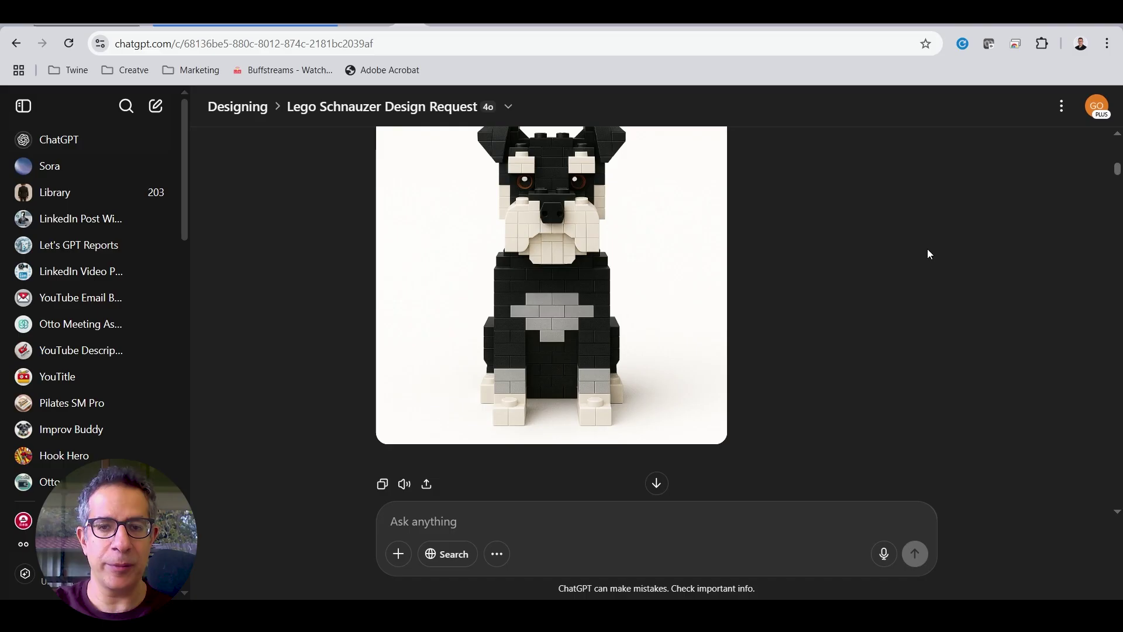
{"action": "scroll", "coordinate": [978, 261], "scroll_direction": "down", "scroll_amount": 7}
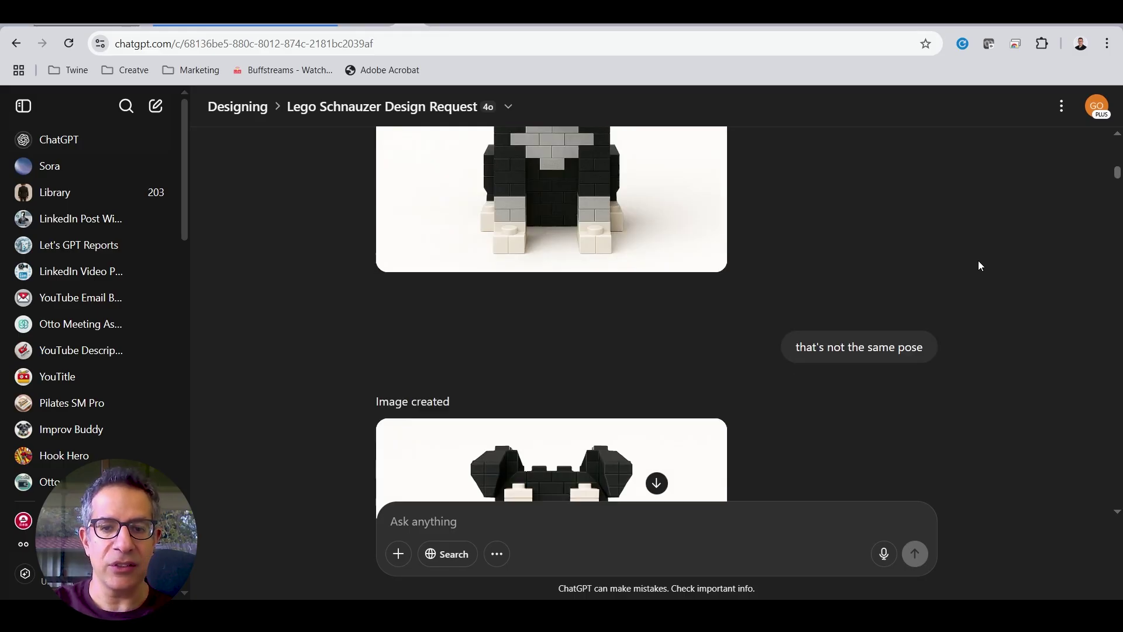
{"action": "scroll", "coordinate": [981, 266], "scroll_direction": "down", "scroll_amount": 2}
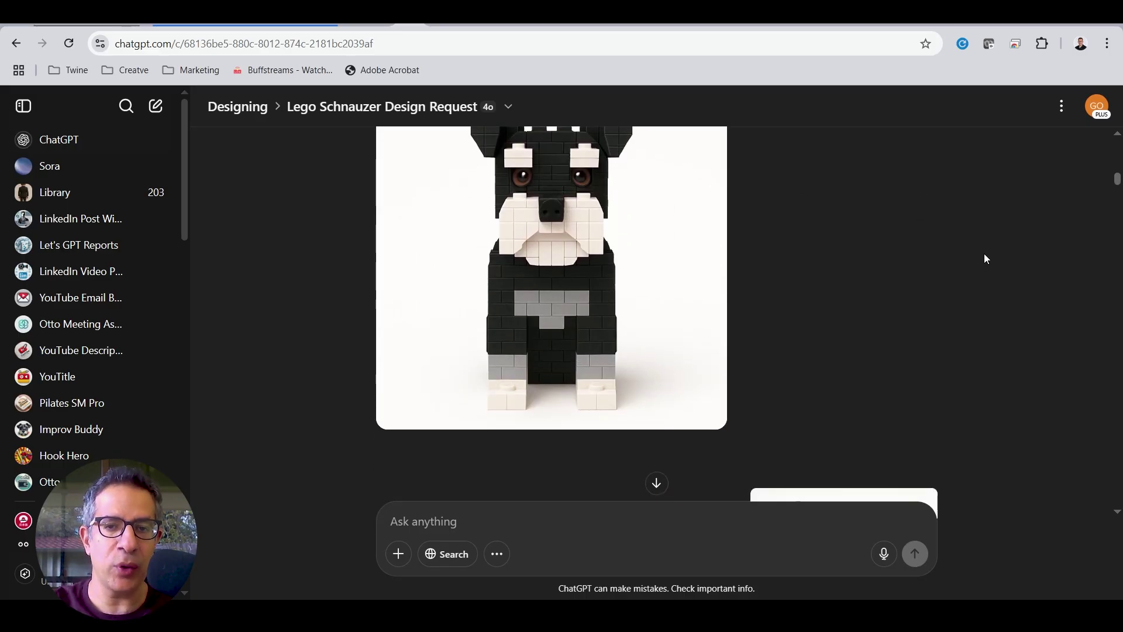
{"action": "scroll", "coordinate": [984, 254], "scroll_direction": "up", "scroll_amount": 1}
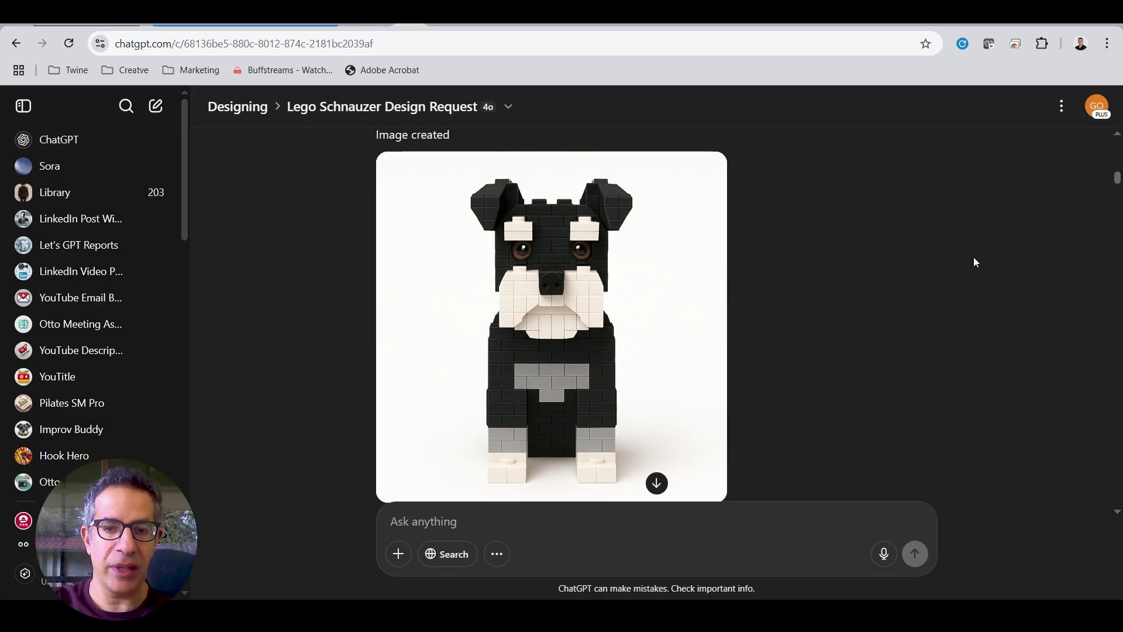
{"action": "scroll", "coordinate": [974, 260], "scroll_direction": "down", "scroll_amount": 5}
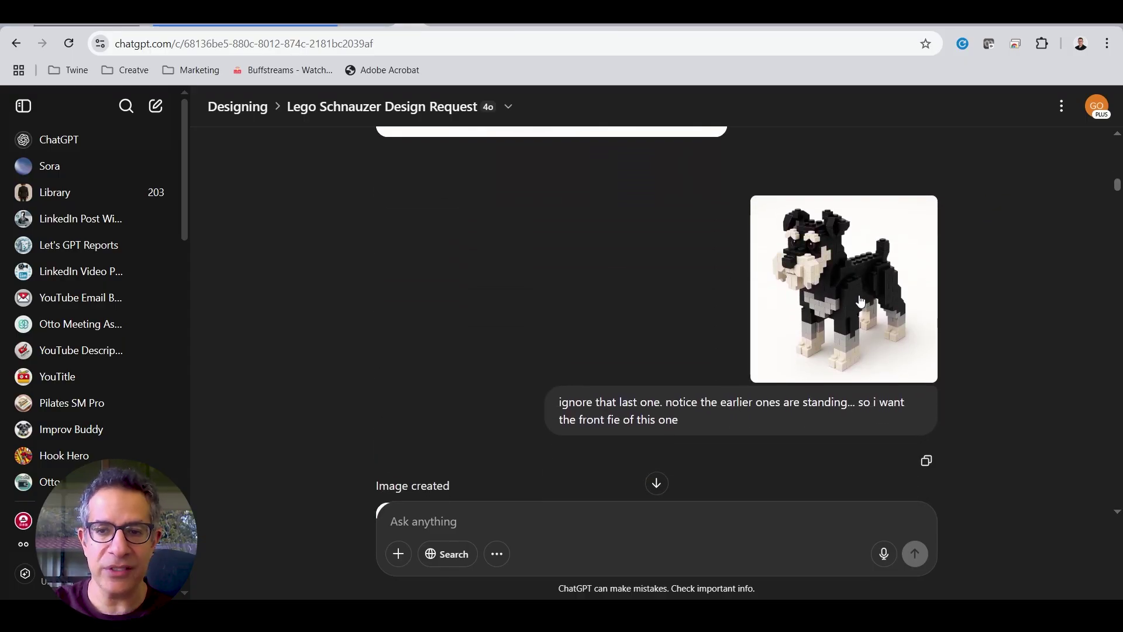
Review the Lego schnauzer renders down to the keychain version with a head loop
{"action": "scroll", "coordinate": [1047, 249], "scroll_direction": "down", "scroll_amount": 2}
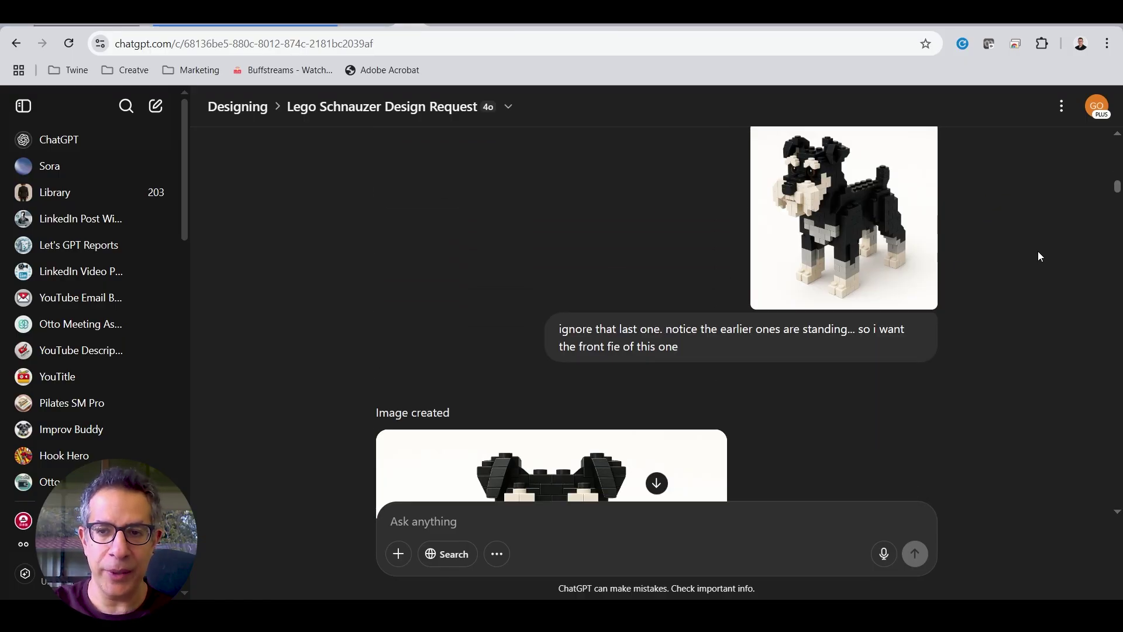
{"action": "scroll", "coordinate": [672, 300], "scroll_direction": "down", "scroll_amount": 4}
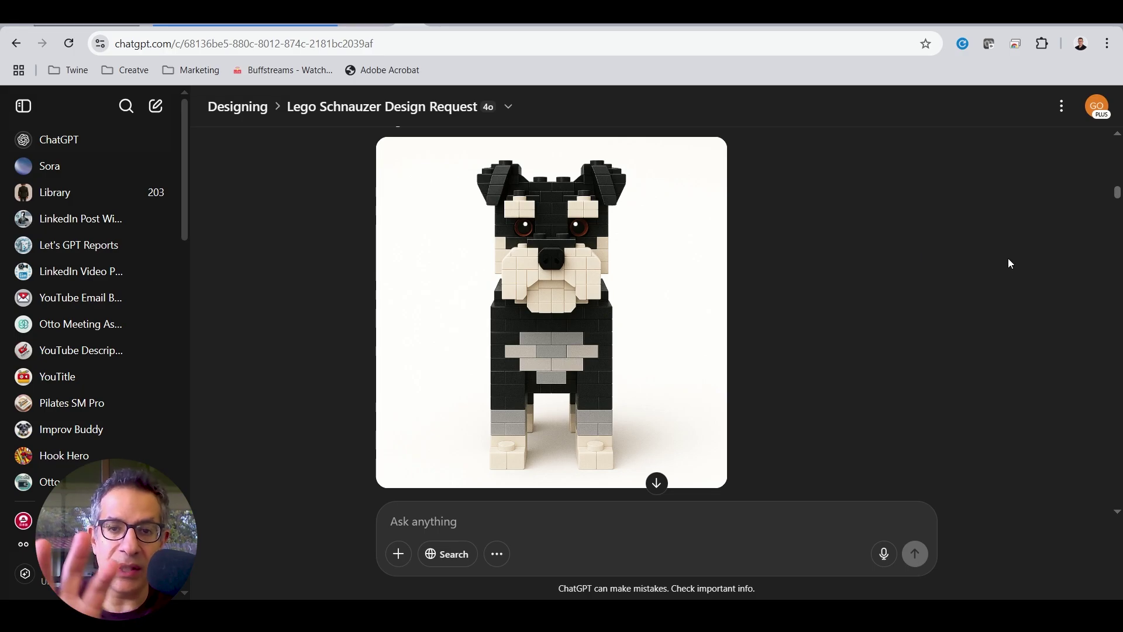
{"action": "scroll", "coordinate": [1078, 272], "scroll_direction": "up", "scroll_amount": 5}
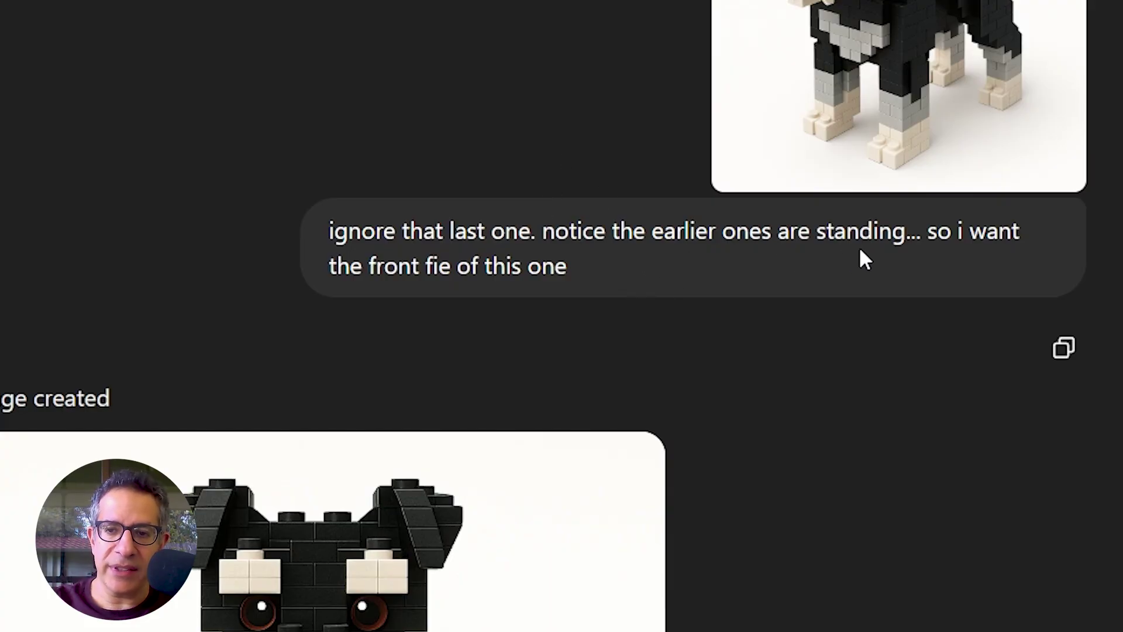
{"action": "scroll", "coordinate": [496, 251], "scroll_direction": "up", "scroll_amount": 2}
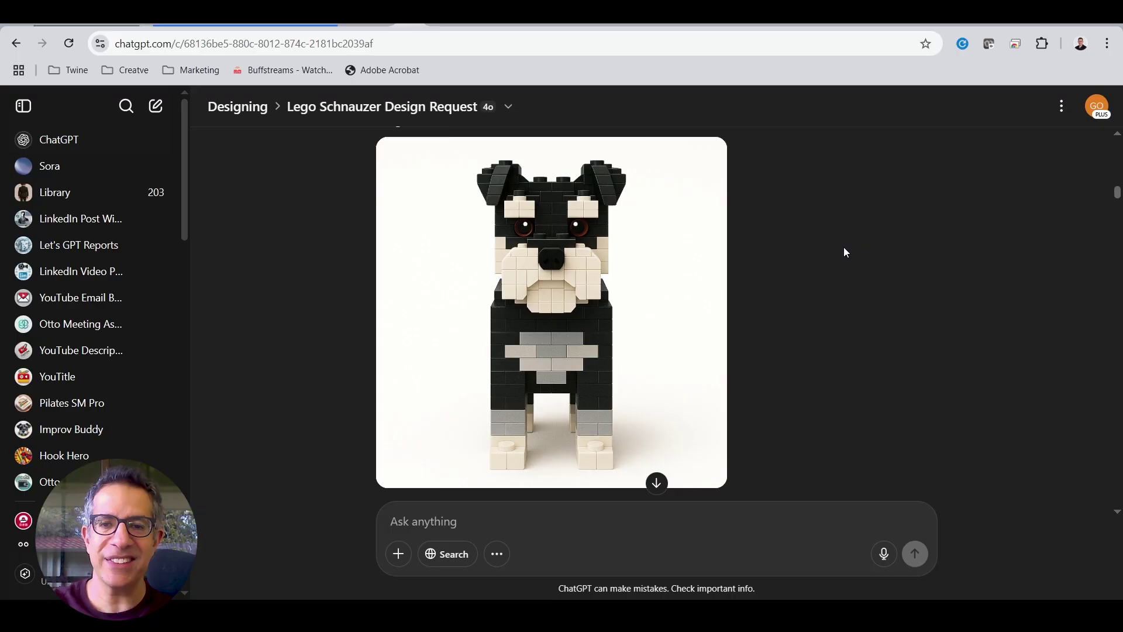
{"action": "scroll", "coordinate": [844, 247], "scroll_direction": "down", "scroll_amount": 6}
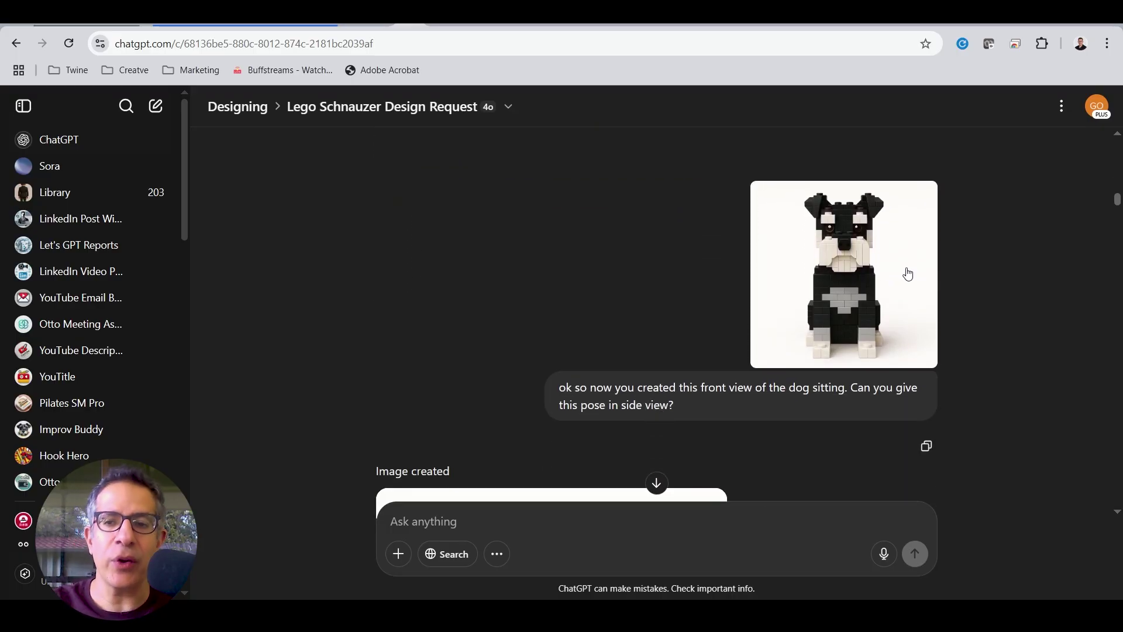
{"action": "scroll", "coordinate": [977, 246], "scroll_direction": "down", "scroll_amount": 5}
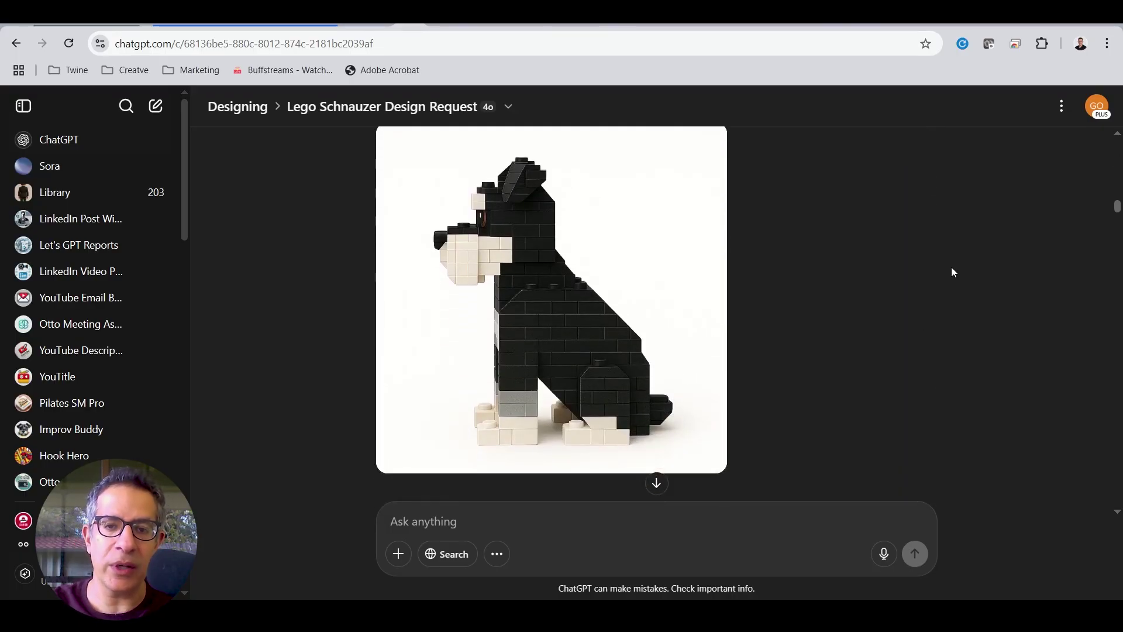
{"action": "scroll", "coordinate": [665, 326], "scroll_direction": "down", "scroll_amount": 5}
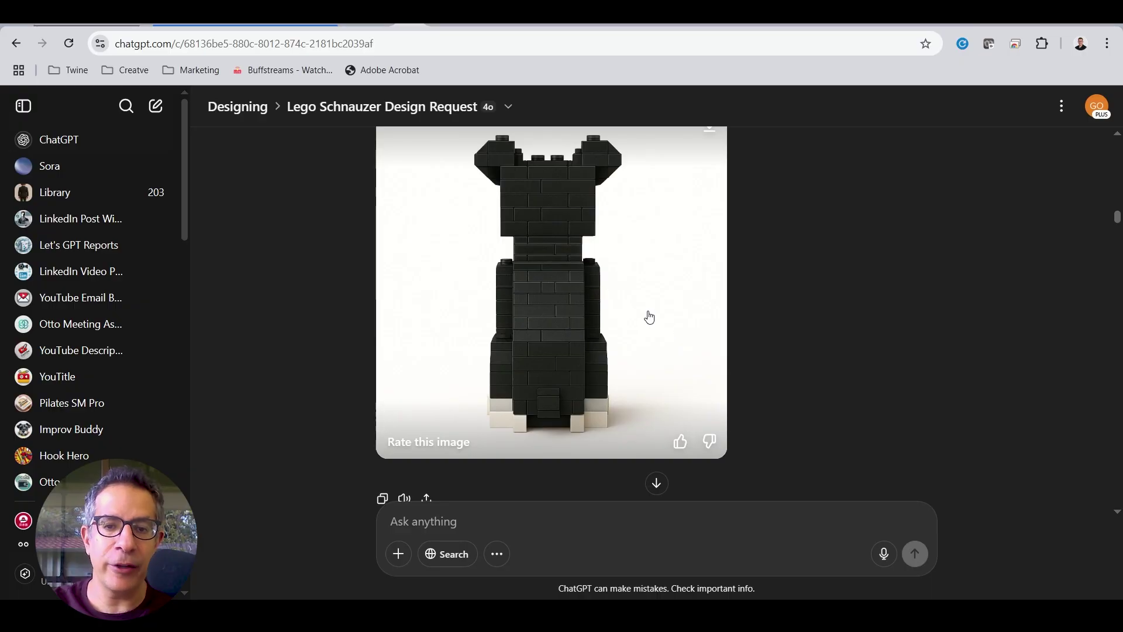
{"action": "scroll", "coordinate": [828, 276], "scroll_direction": "down", "scroll_amount": 8}
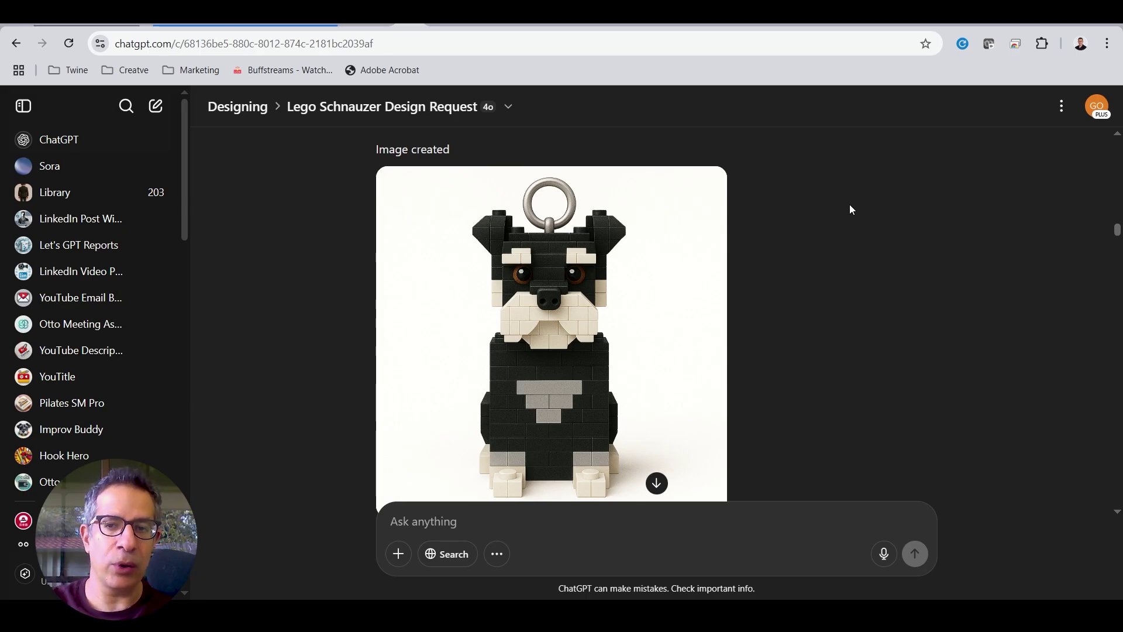
{"action": "scroll", "coordinate": [979, 241], "scroll_direction": "up", "scroll_amount": 3}
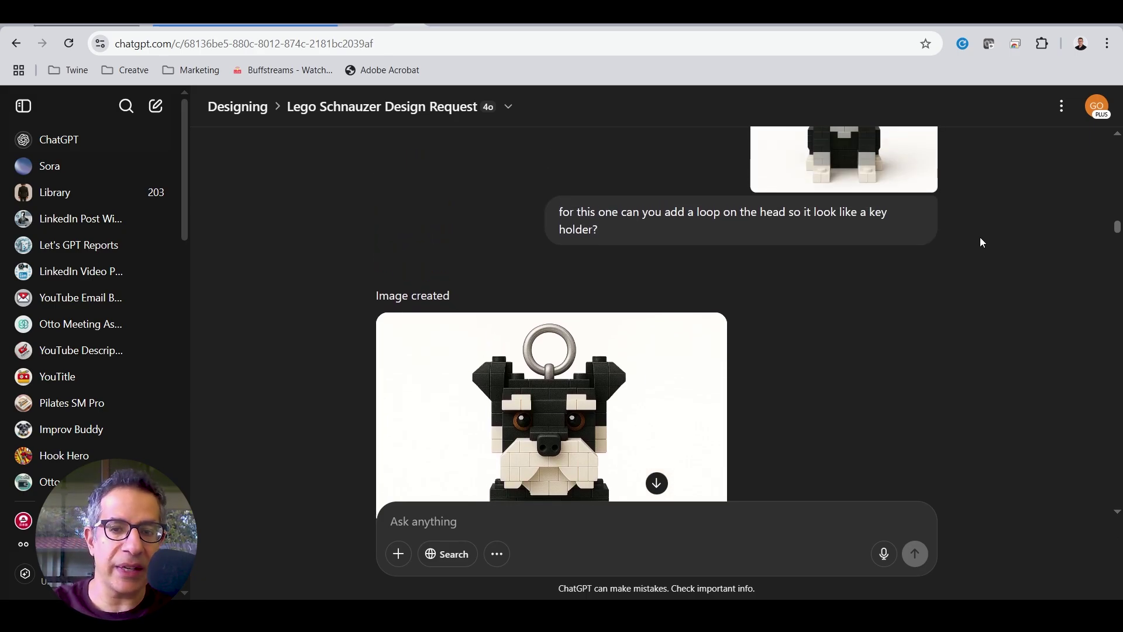
{"action": "scroll", "coordinate": [918, 223], "scroll_direction": "down", "scroll_amount": 3}
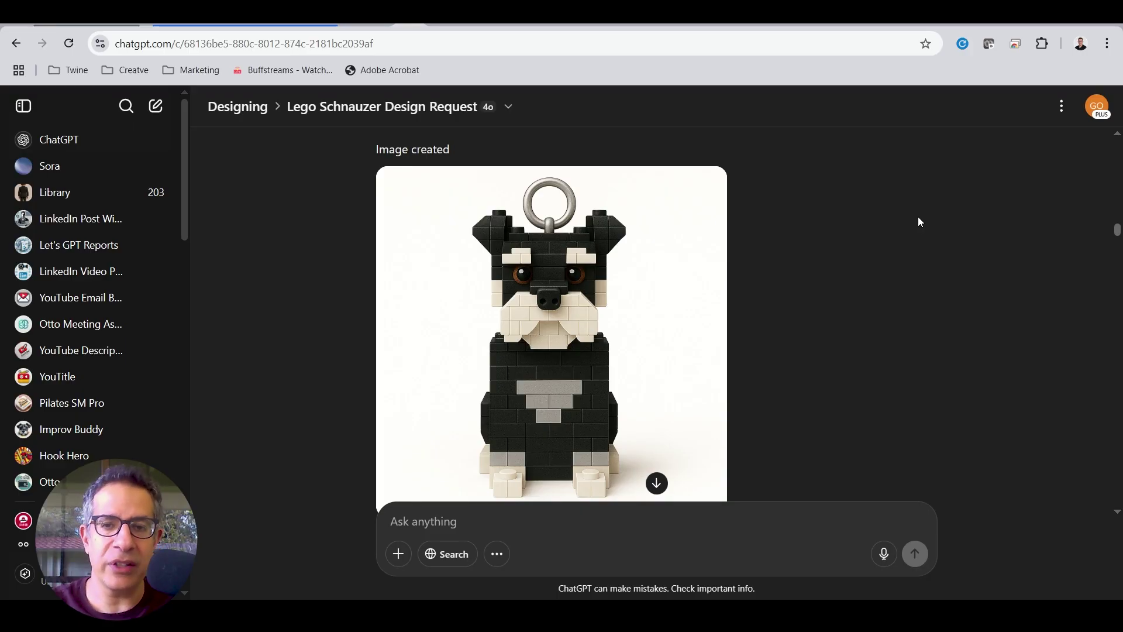
{"action": "scroll", "coordinate": [908, 220], "scroll_direction": "up", "scroll_amount": 3}
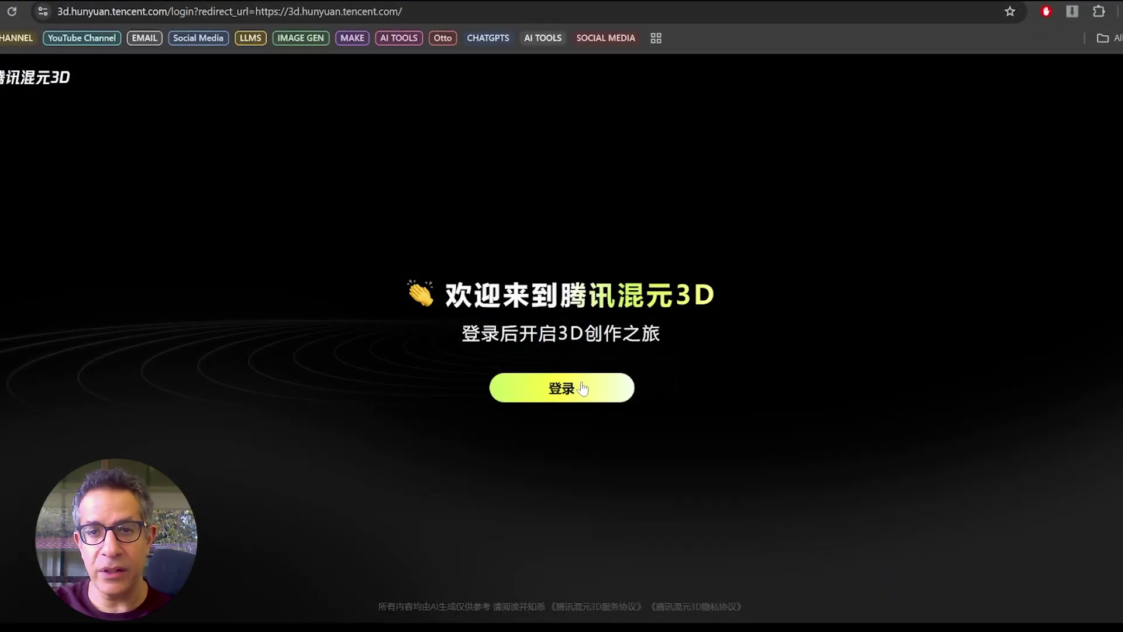
Sign in to Hunyuan 3D with email and translate the site into English
{"action": "left_click", "coordinate": [582, 388]}
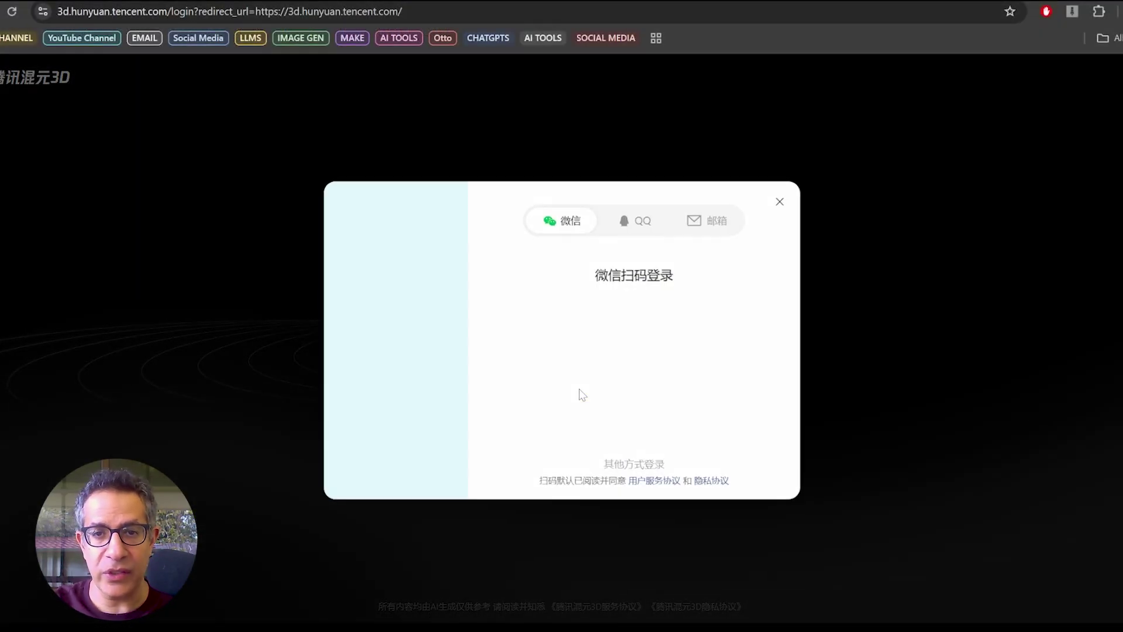
{"action": "left_click", "coordinate": [706, 231]}
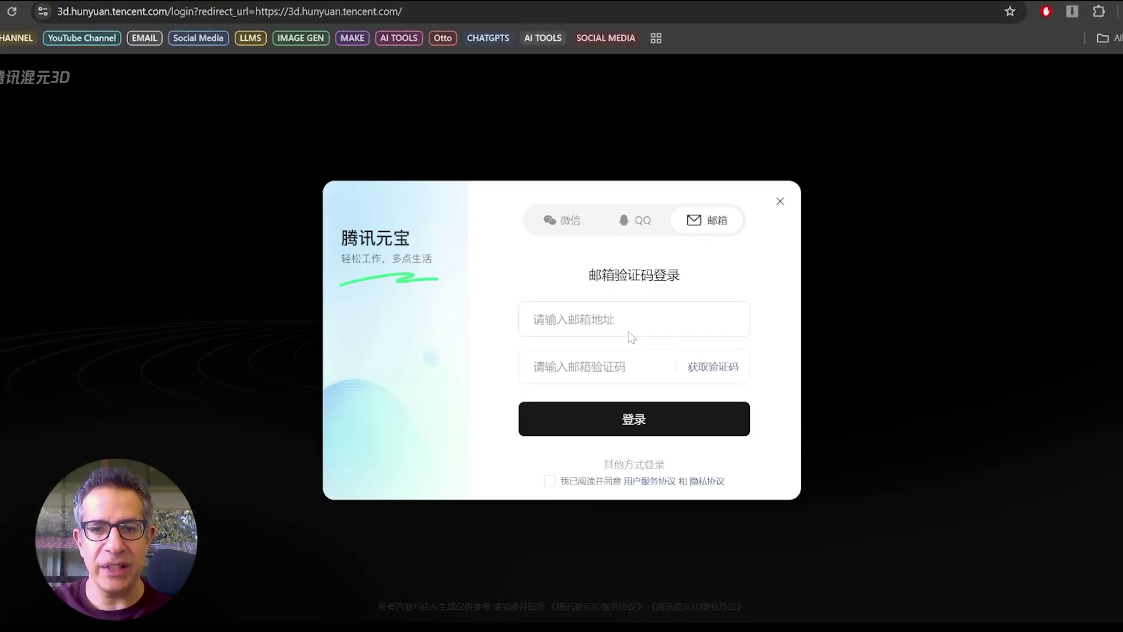
{"action": "right_click", "coordinate": [785, 286]}
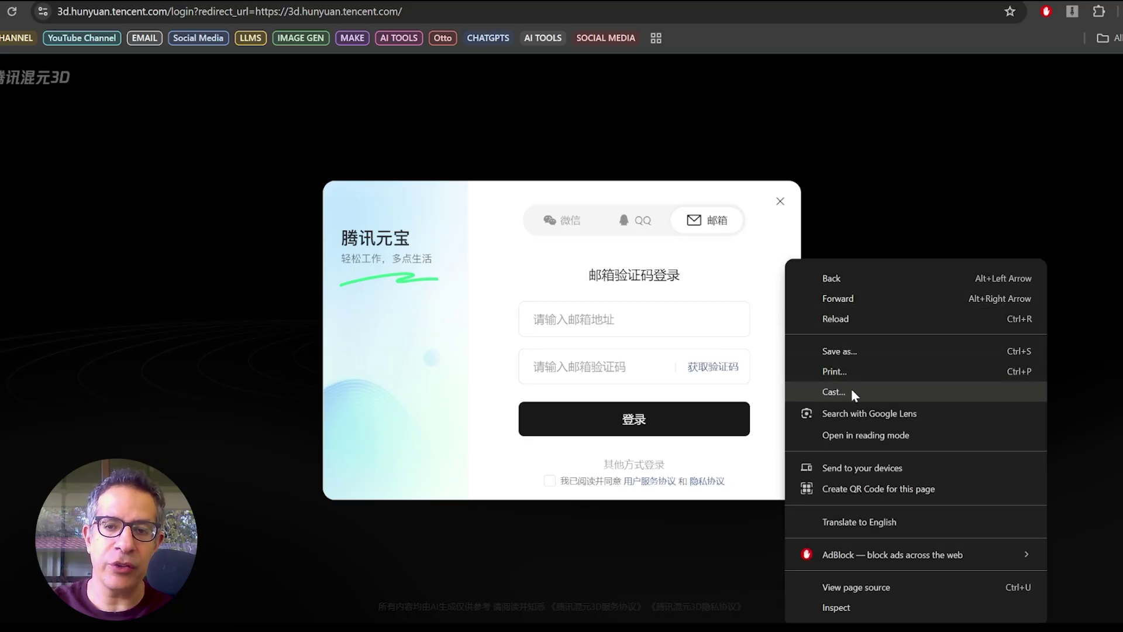
{"action": "left_click", "coordinate": [859, 520]}
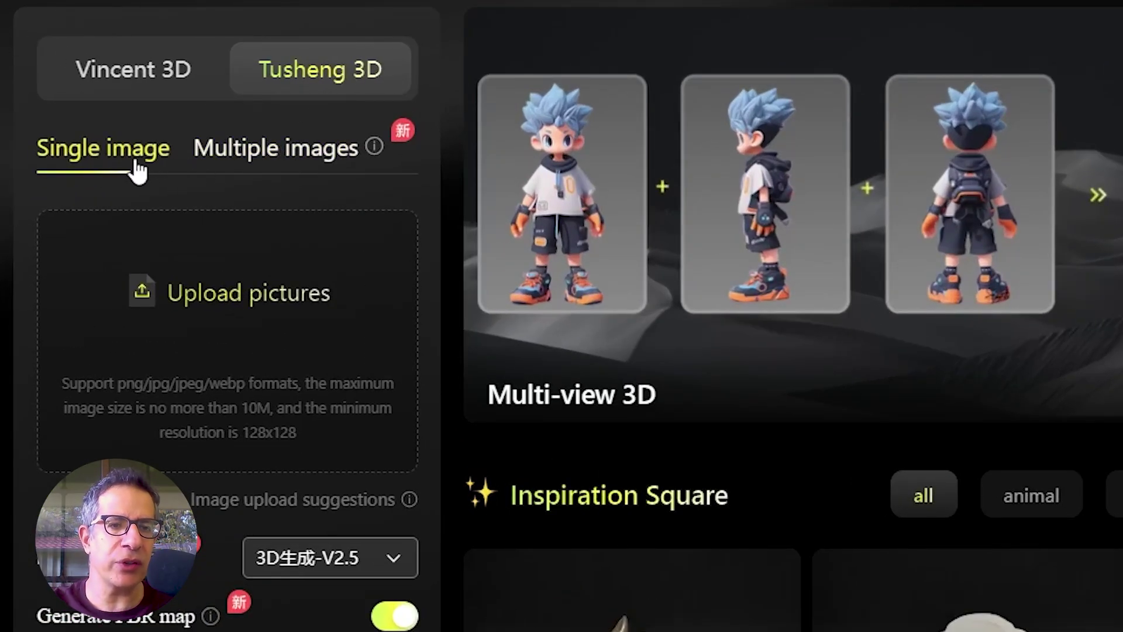
Compare single- and multiple-image uploads, then view the four-view Lego schnauzer model from the side
{"action": "left_click", "coordinate": [289, 168]}
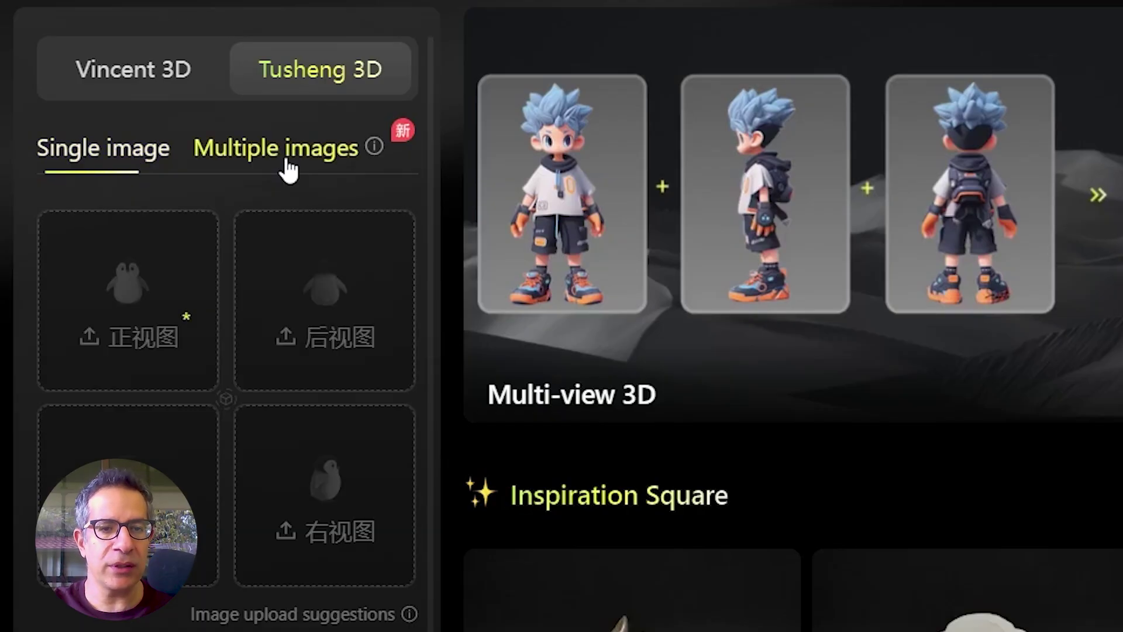
{"action": "left_click", "coordinate": [120, 171]}
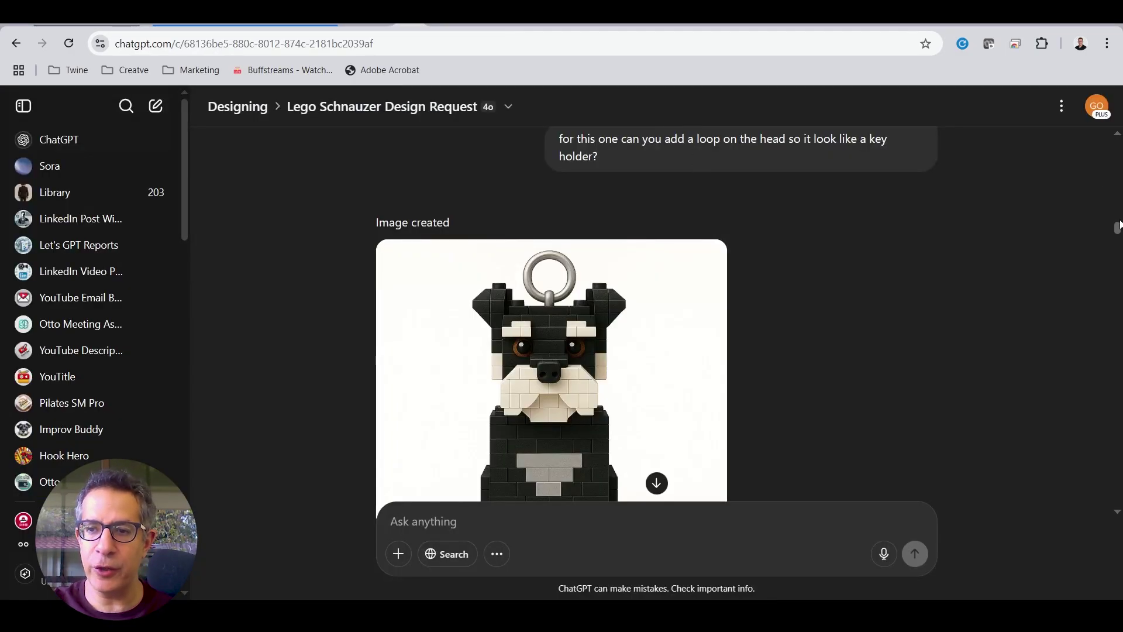
{"action": "left_click_drag", "start_coordinate": [1119, 226], "coordinate": [1118, 141]}
{"action": "scroll", "coordinate": [843, 176], "scroll_direction": "down", "scroll_amount": 1}
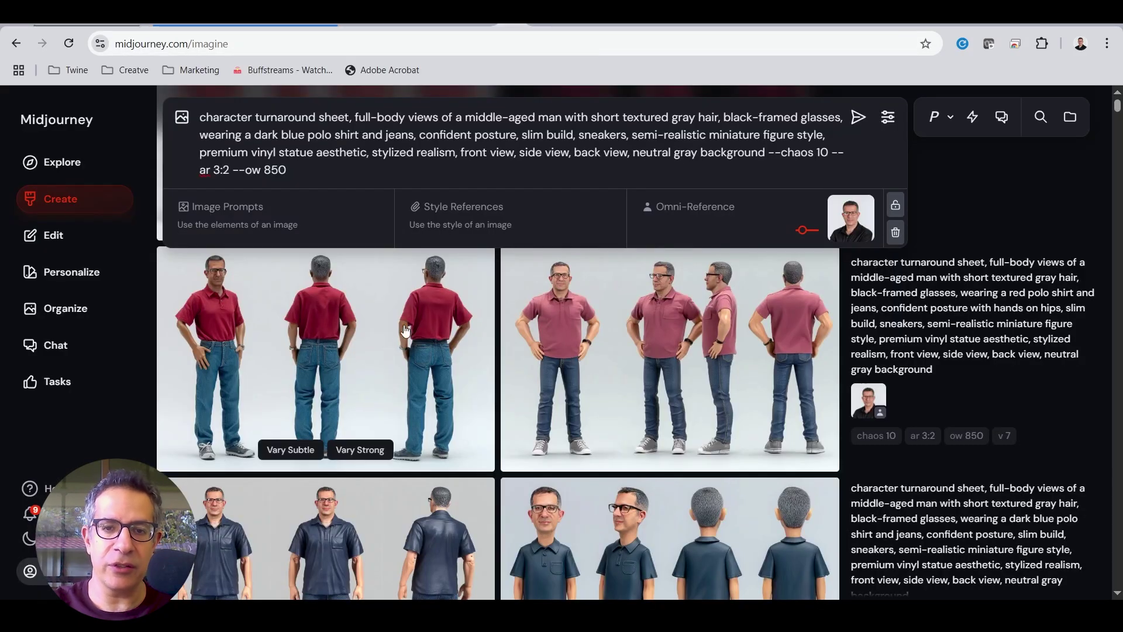
{"action": "left_click", "coordinate": [514, 371]}
{"action": "right_click", "coordinate": [514, 371]}
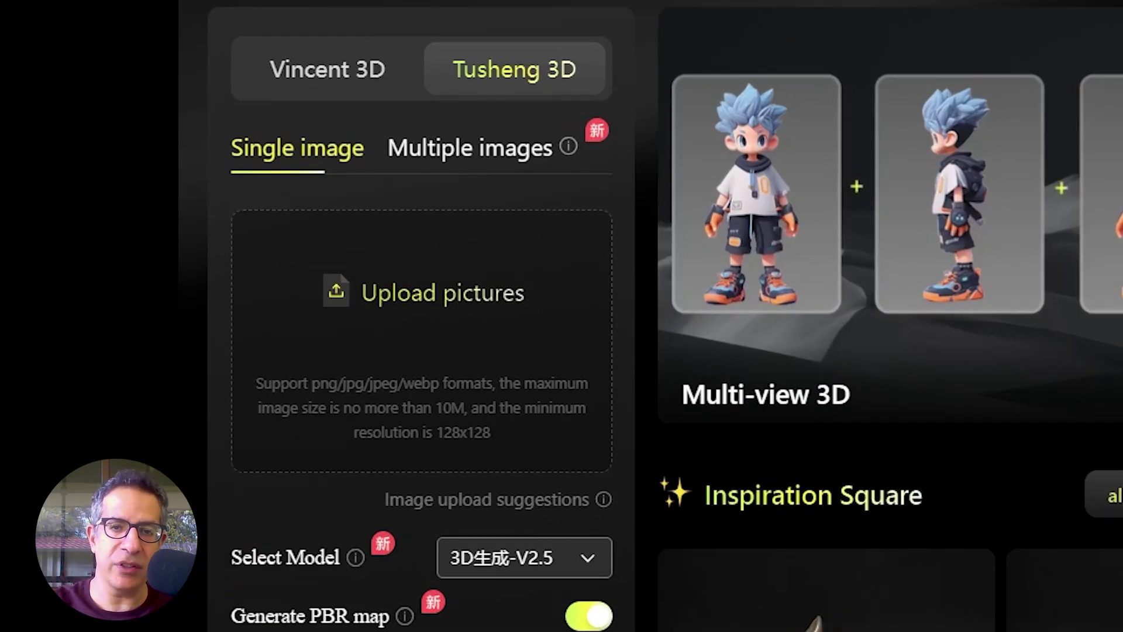
{"action": "left_click", "coordinate": [490, 146]}
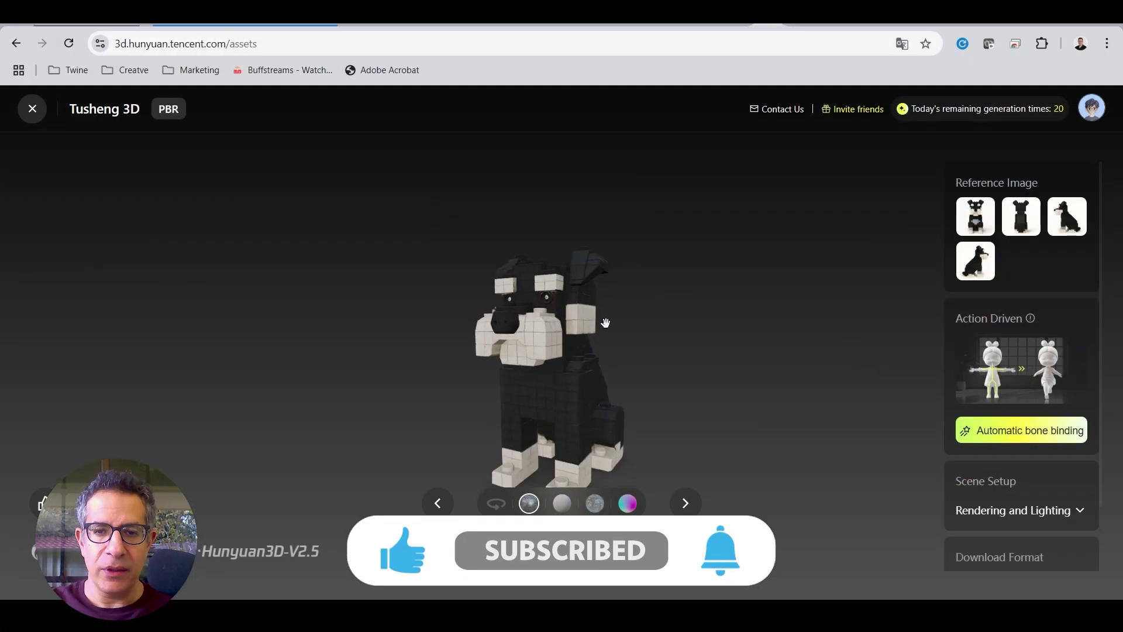
{"action": "left_click_drag", "start_coordinate": [605, 323], "coordinate": [594, 352]}
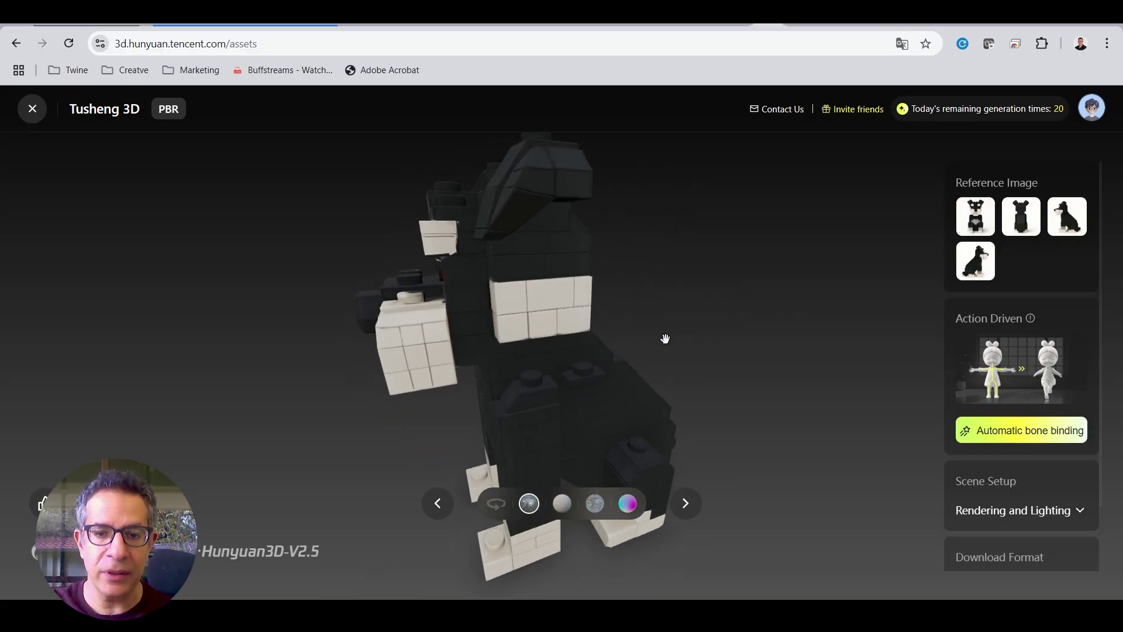
Switch the Lego schnauzer model to the untextured white material
{"action": "left_click", "coordinate": [562, 509]}
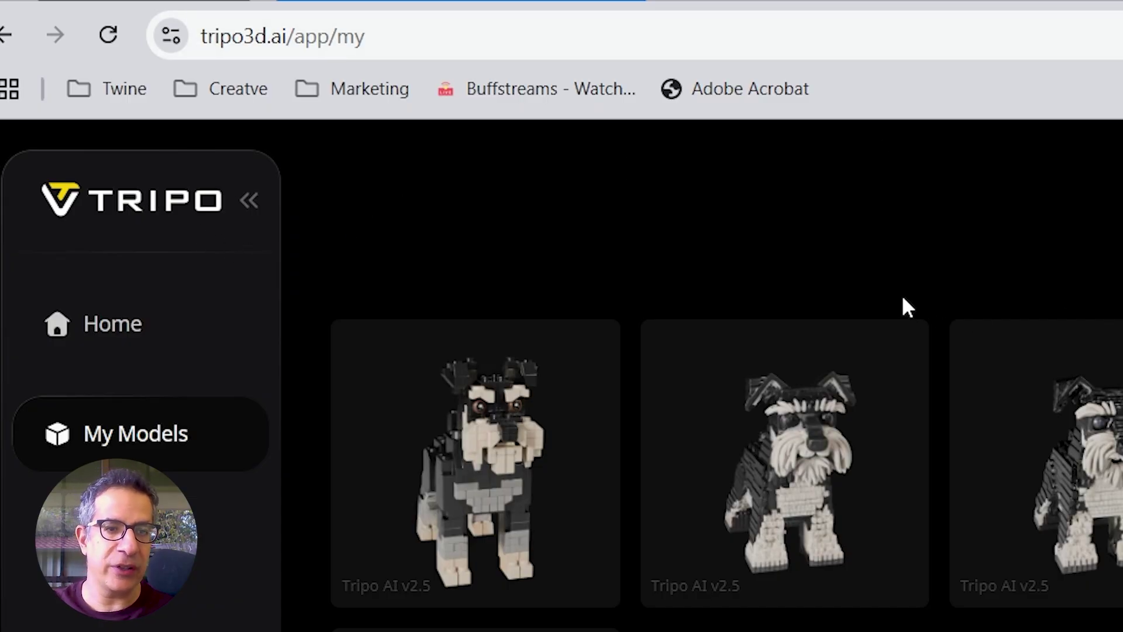
Orbit Tripo's brick schnauzer model and turn on its full texture
{"action": "left_click", "coordinate": [143, 326]}
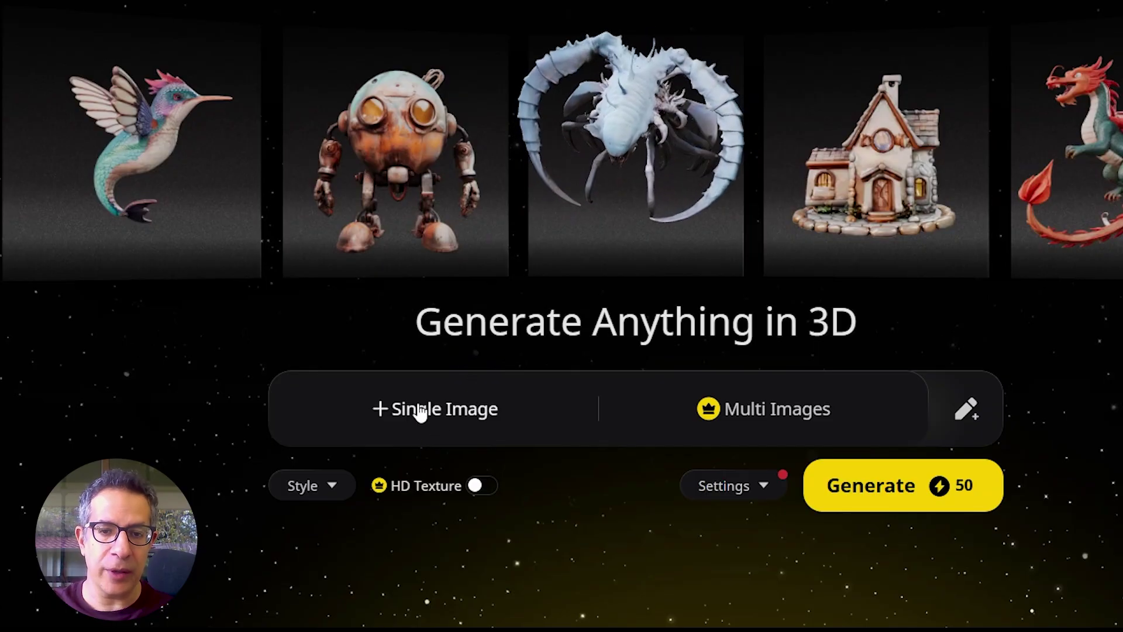
{"action": "mouse_move", "coordinate": [795, 430]}
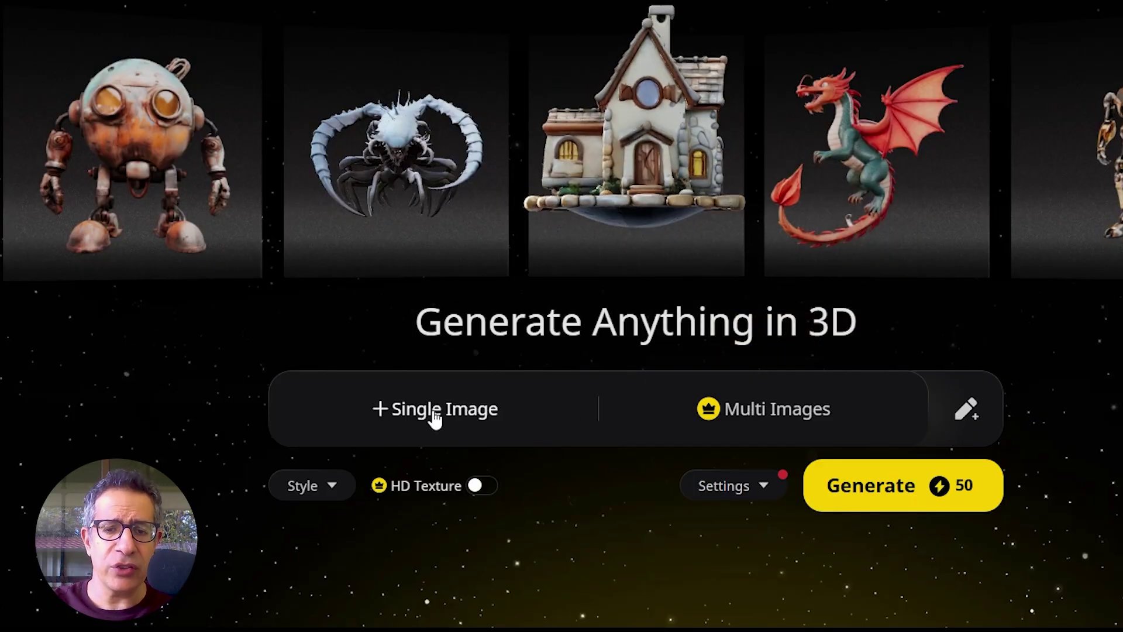
{"action": "mouse_move", "coordinate": [429, 409]}
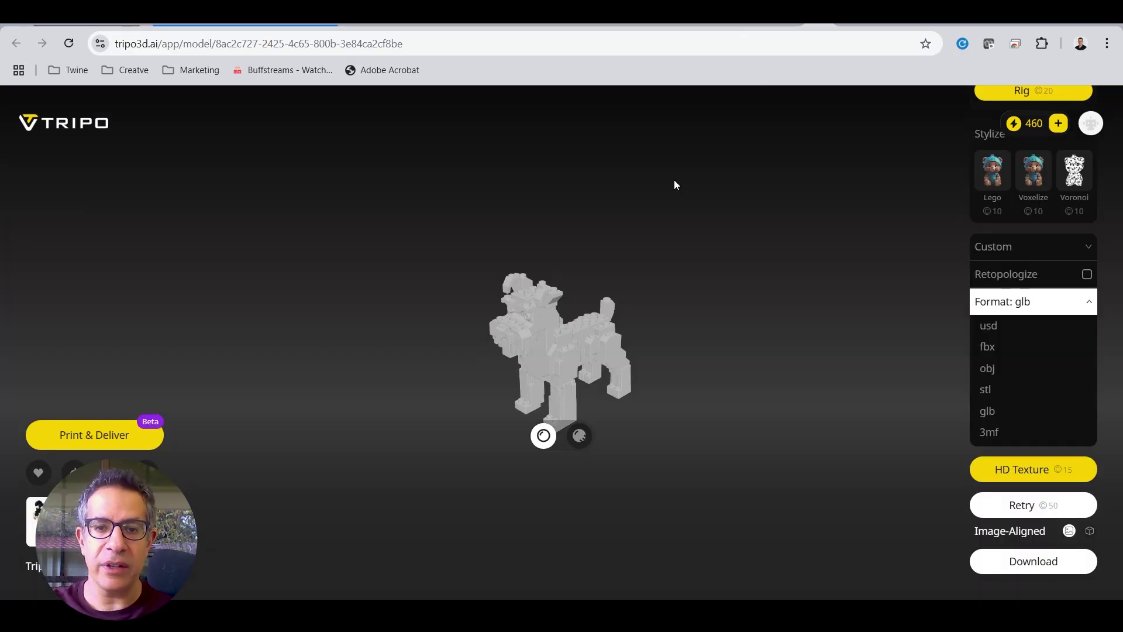
{"action": "scroll", "coordinate": [580, 356], "scroll_direction": "up", "scroll_amount": 5}
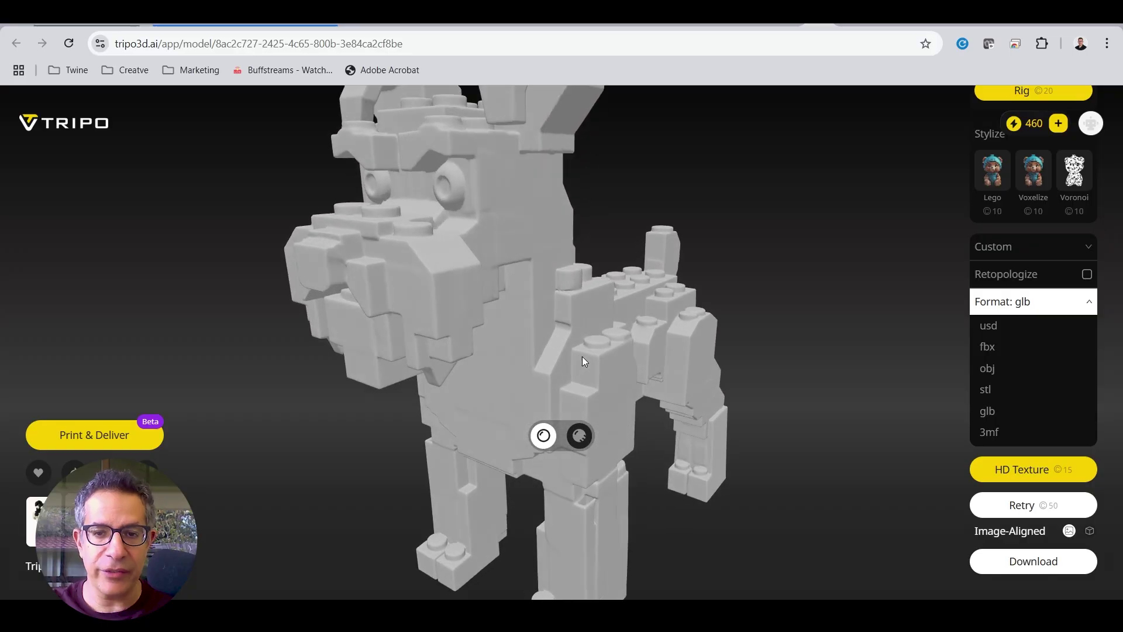
{"action": "scroll", "coordinate": [586, 348], "scroll_direction": "down", "scroll_amount": 2}
{"action": "mouse_move", "coordinate": [598, 242]}
{"action": "left_mouse_down"}
{"action": "mouse_move", "coordinate": [539, 254]}
{"action": "mouse_move", "coordinate": [703, 229]}
{"action": "mouse_move", "coordinate": [584, 250]}
{"action": "left_mouse_up"}
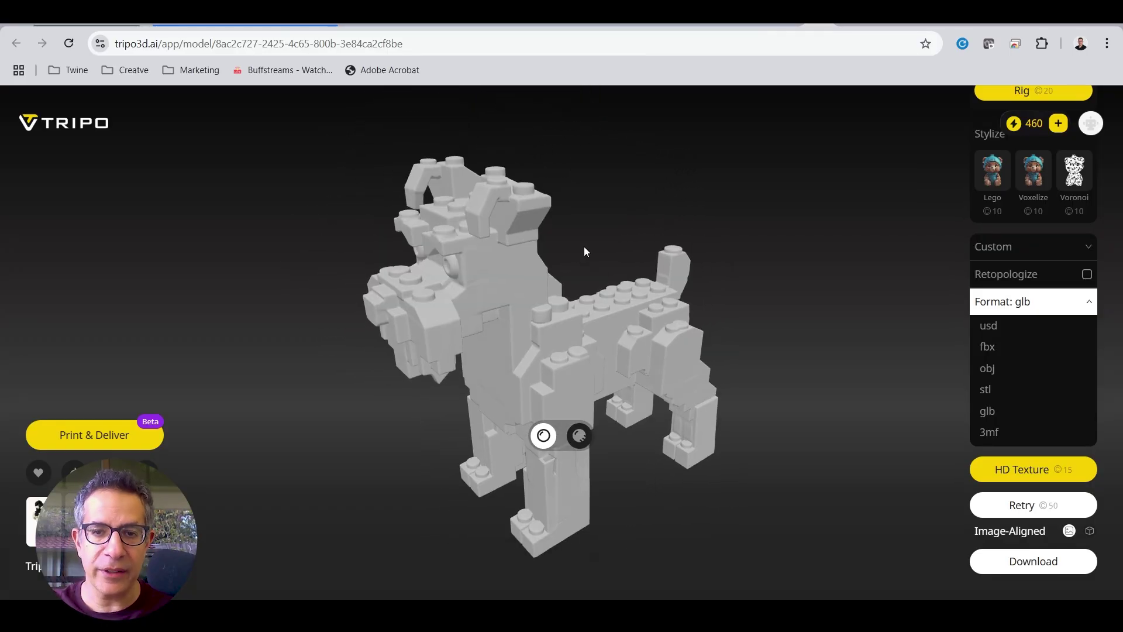
{"action": "left_click", "coordinate": [579, 436]}
{"action": "left_click_drag", "start_coordinate": [651, 211], "coordinate": [626, 224]}
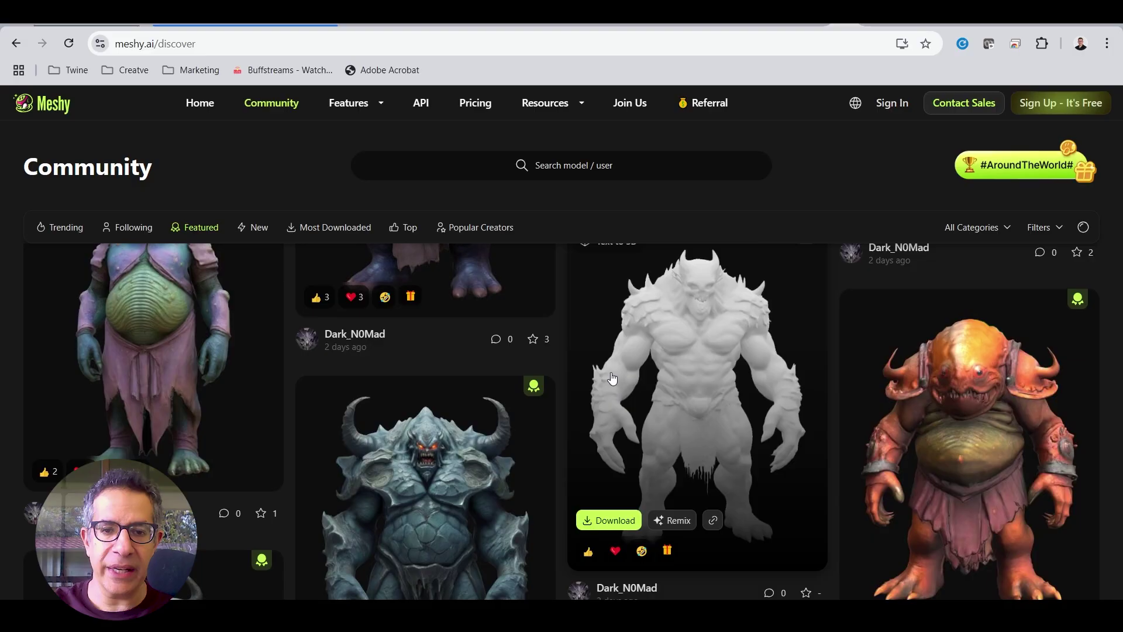
{"action": "scroll", "coordinate": [625, 374], "scroll_direction": "down", "scroll_amount": 3}
{"action": "scroll", "coordinate": [625, 375], "scroll_direction": "down", "scroll_amount": 4}
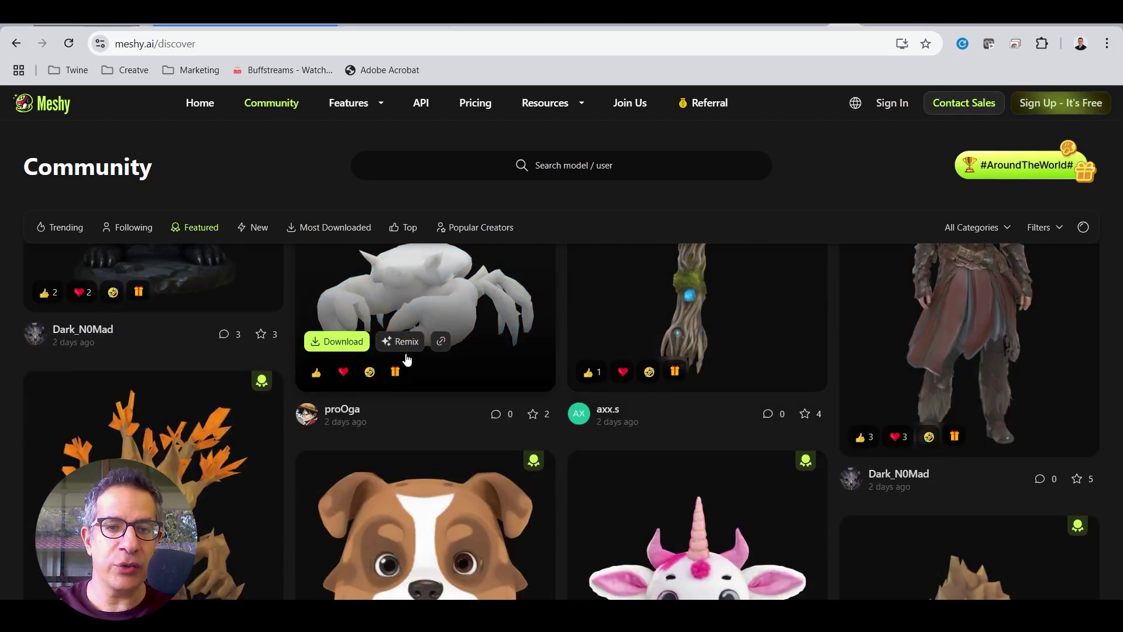
{"action": "scroll", "coordinate": [413, 363], "scroll_direction": "down", "scroll_amount": 4}
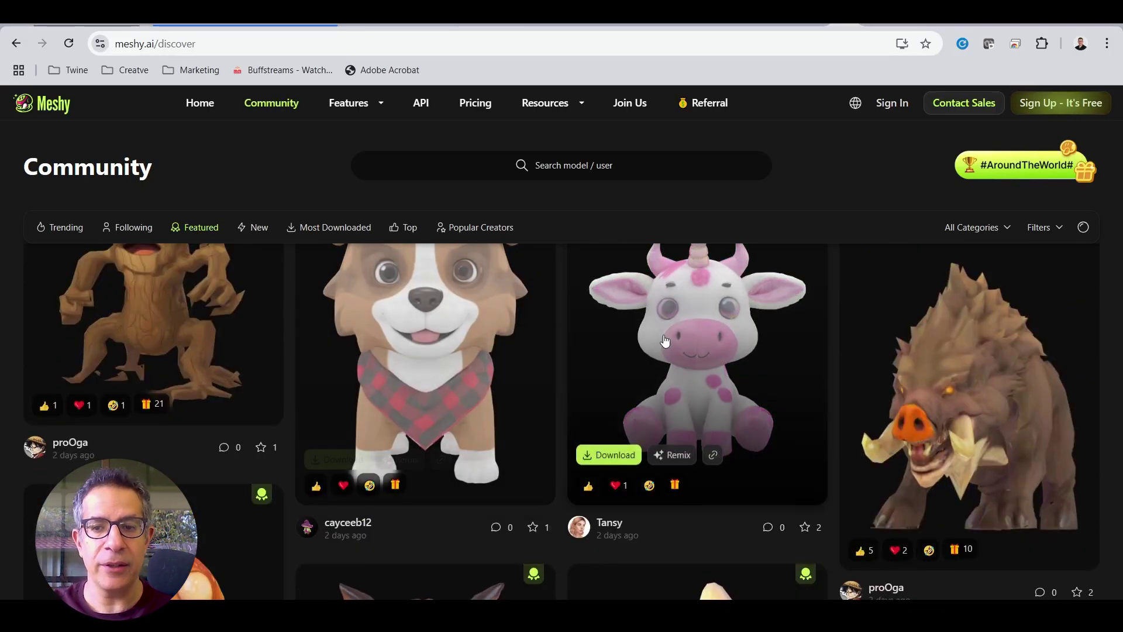
{"action": "scroll", "coordinate": [430, 363], "scroll_direction": "up", "scroll_amount": 12}
{"action": "scroll", "coordinate": [424, 373], "scroll_direction": "down", "scroll_amount": 1}
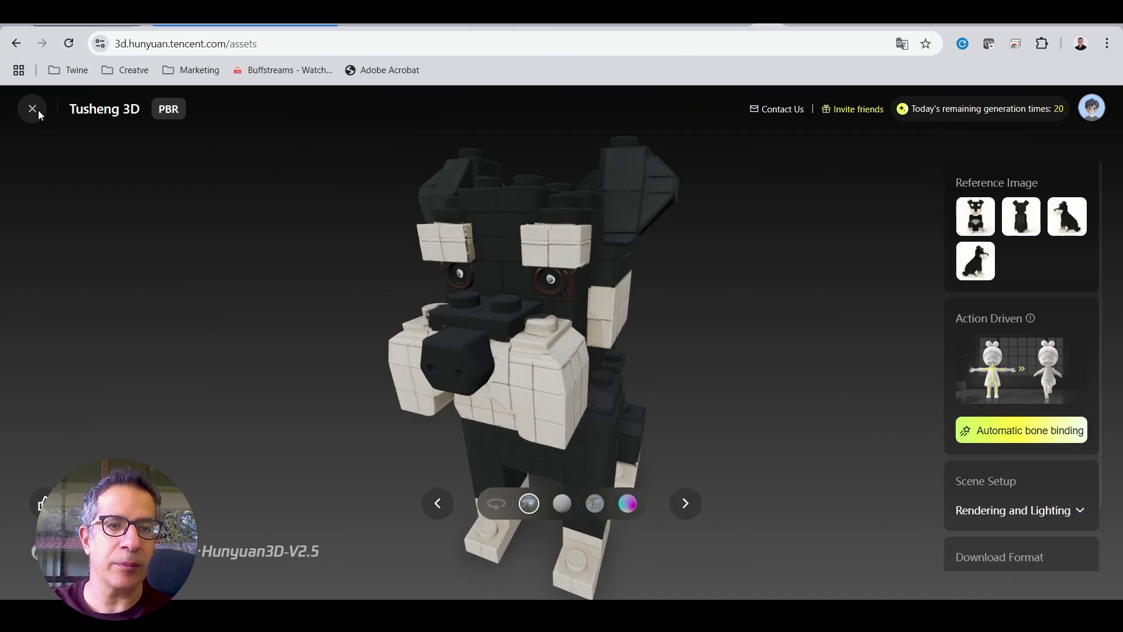
Open the schnauzer pendant model, view both reference images, and rotate and zoom the keychain
{"action": "left_click", "coordinate": [33, 109]}
{"action": "left_click", "coordinate": [437, 193]}
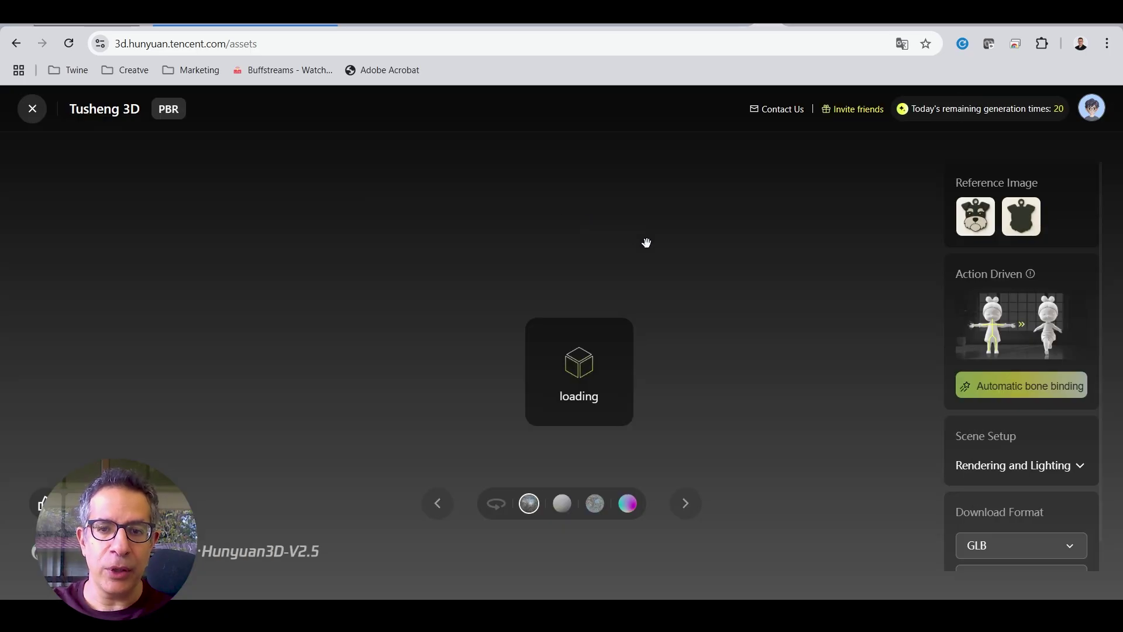
{"action": "left_click", "coordinate": [976, 217]}
{"action": "left_click", "coordinate": [971, 144]}
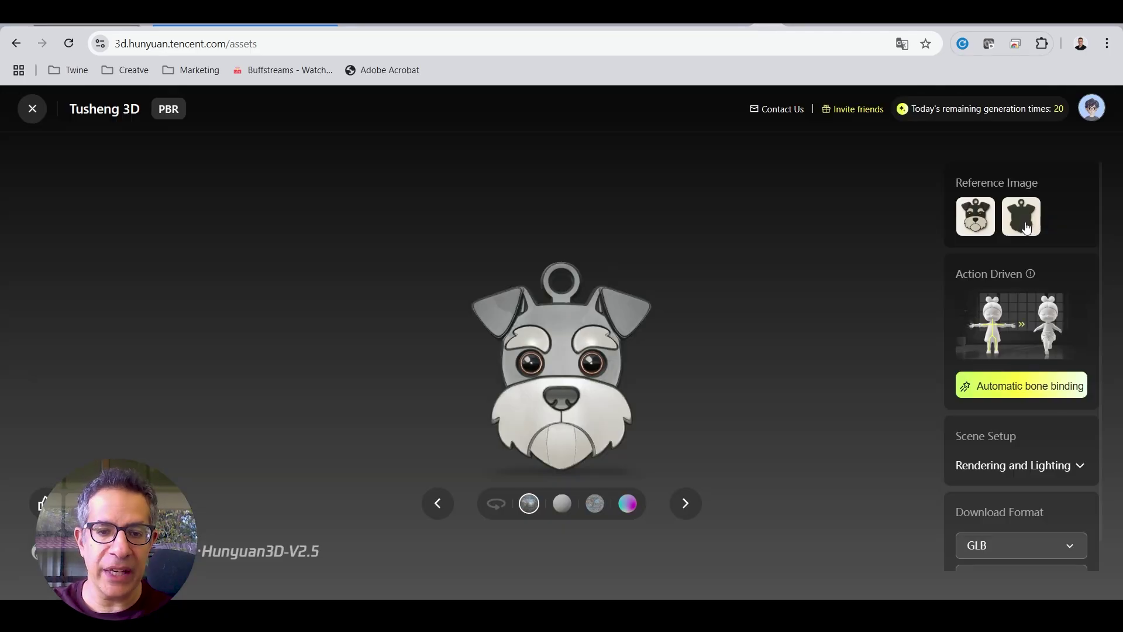
{"action": "left_click", "coordinate": [1023, 220]}
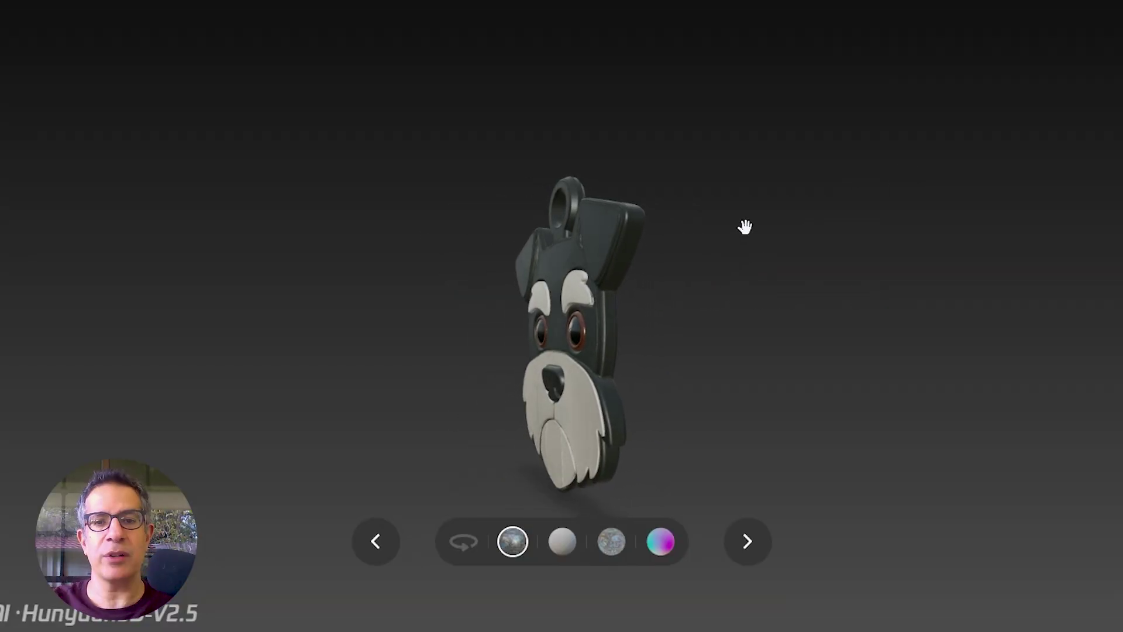
{"action": "left_click_drag", "start_coordinate": [744, 227], "coordinate": [779, 241]}
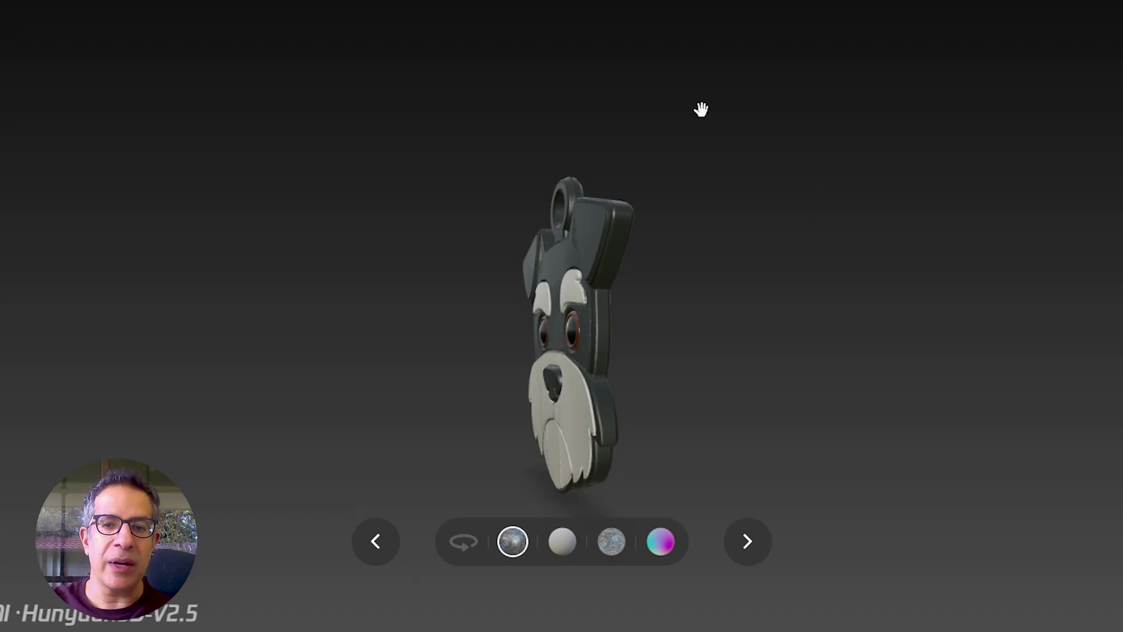
{"action": "scroll", "coordinate": [699, 261], "scroll_direction": "up", "scroll_amount": 3}
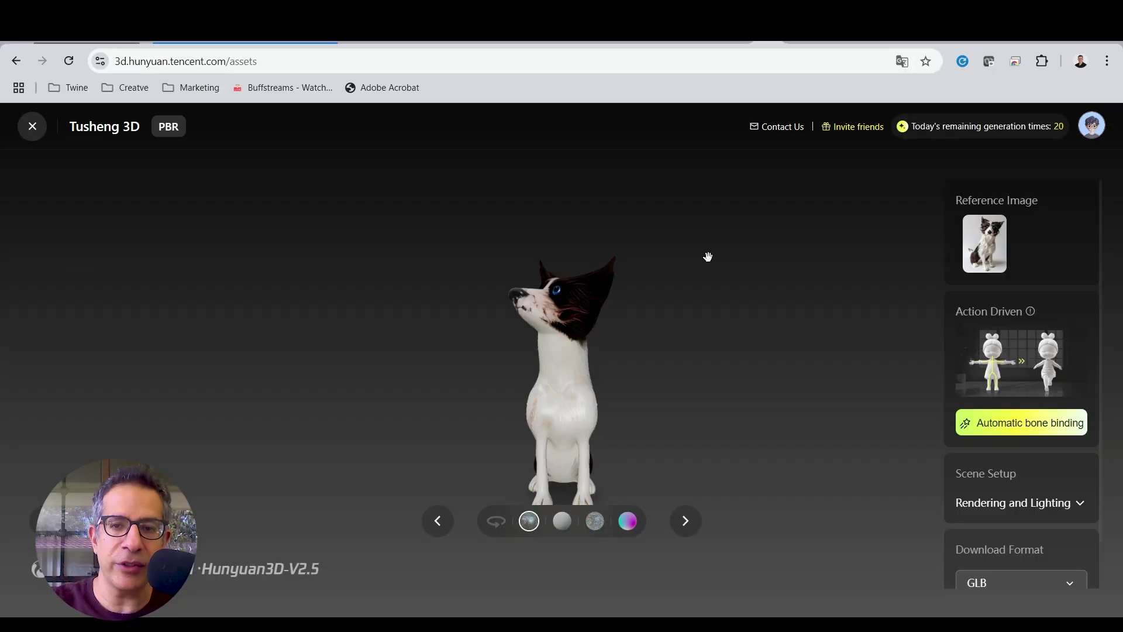
Orbit the single-photo dog model and switch to White mold to inspect its untextured shape
{"action": "left_click_drag", "start_coordinate": [708, 257], "coordinate": [589, 353]}
{"action": "scroll", "coordinate": [586, 353], "scroll_direction": "up", "scroll_amount": 2}
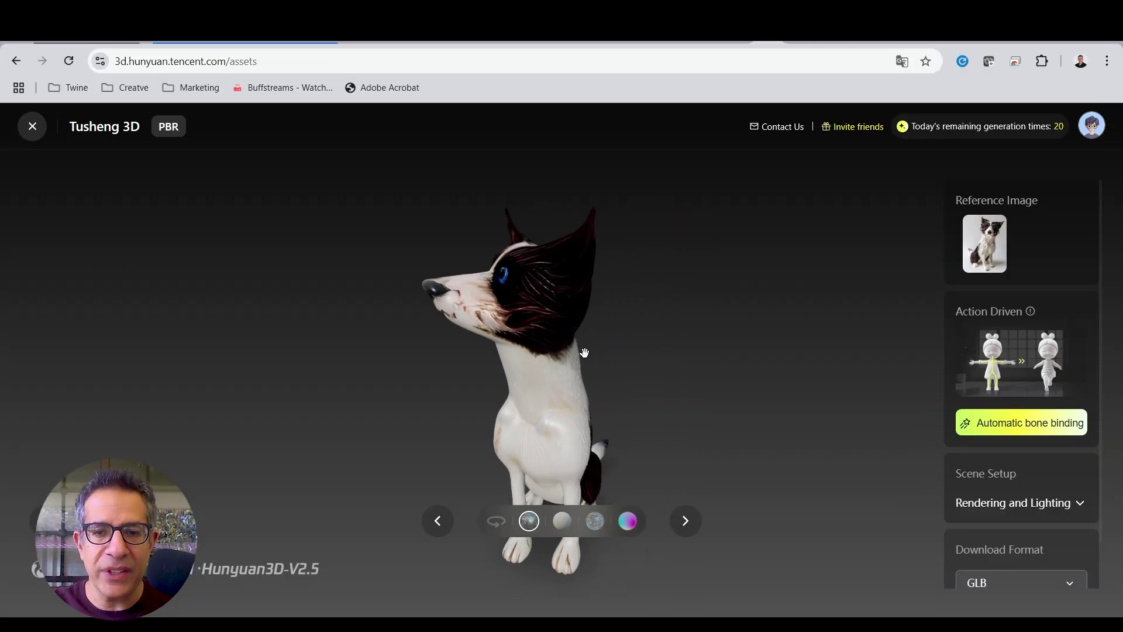
{"action": "scroll", "coordinate": [584, 352], "scroll_direction": "up", "scroll_amount": 2}
{"action": "left_click", "coordinate": [561, 520]}
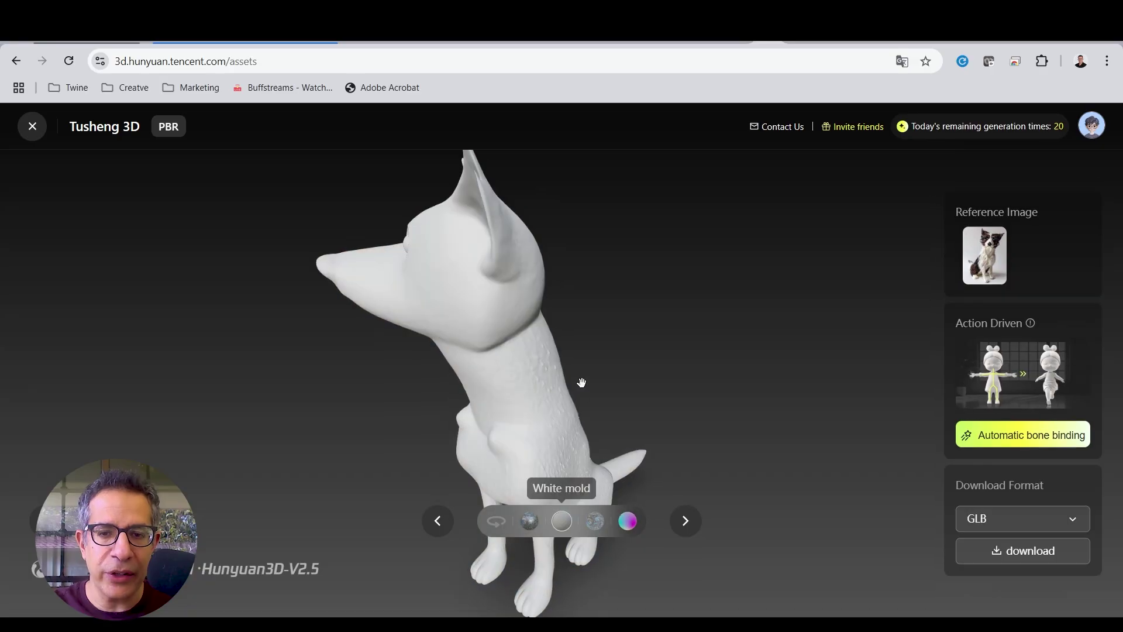
{"action": "left_click_drag", "start_coordinate": [582, 382], "coordinate": [788, 237]}
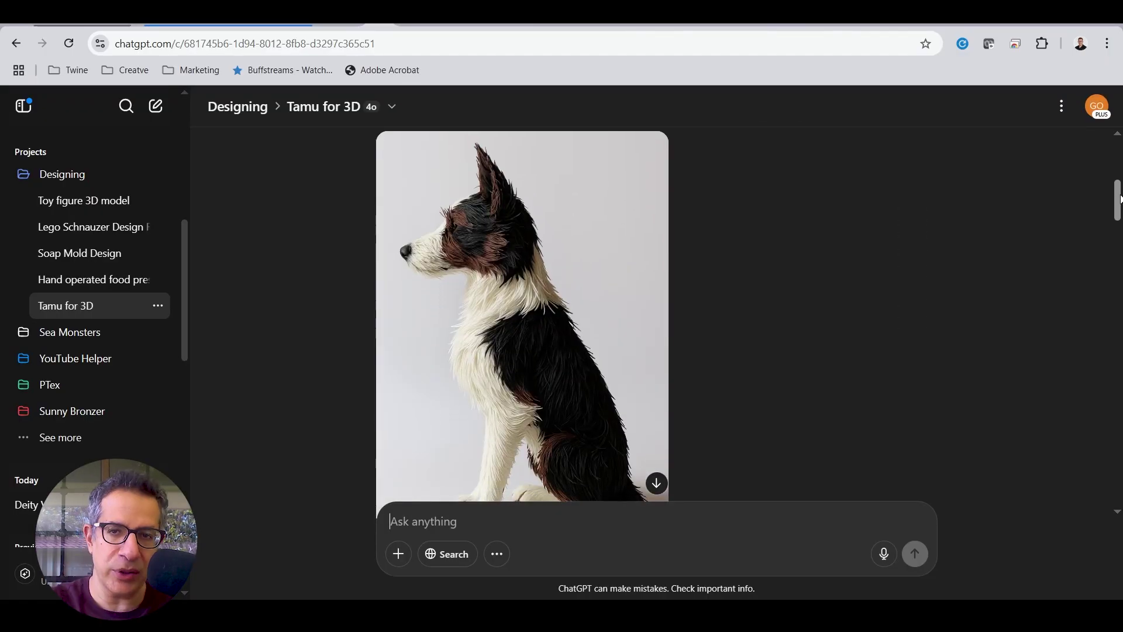
{"action": "scroll", "coordinate": [655, 316], "scroll_direction": "down", "scroll_amount": 8}
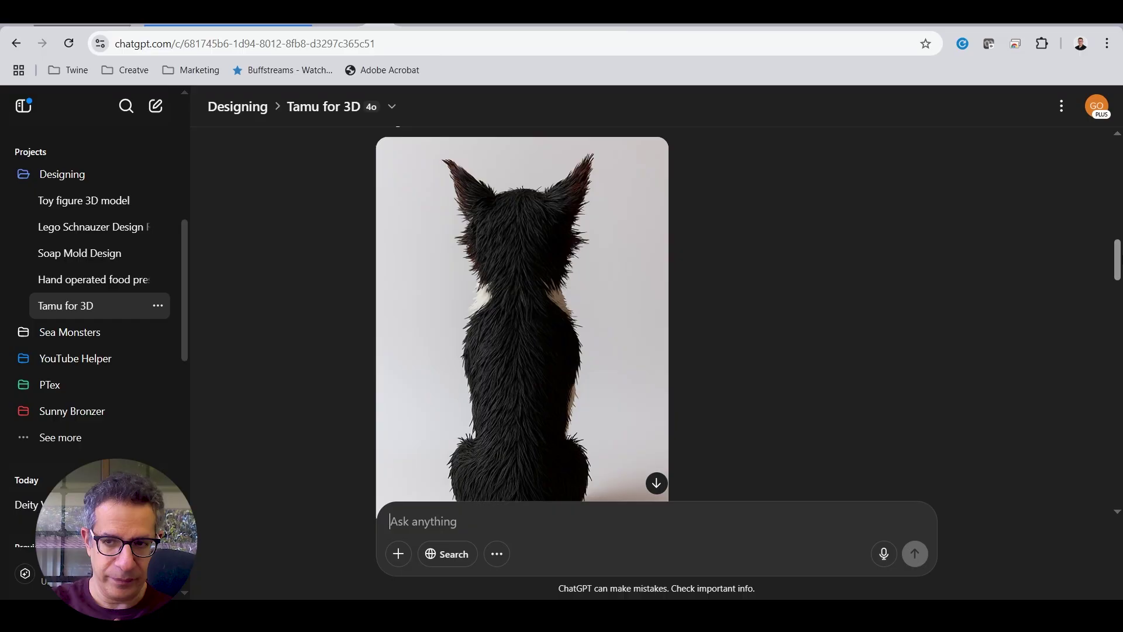
{"action": "scroll", "coordinate": [655, 316], "scroll_direction": "down", "scroll_amount": 12}
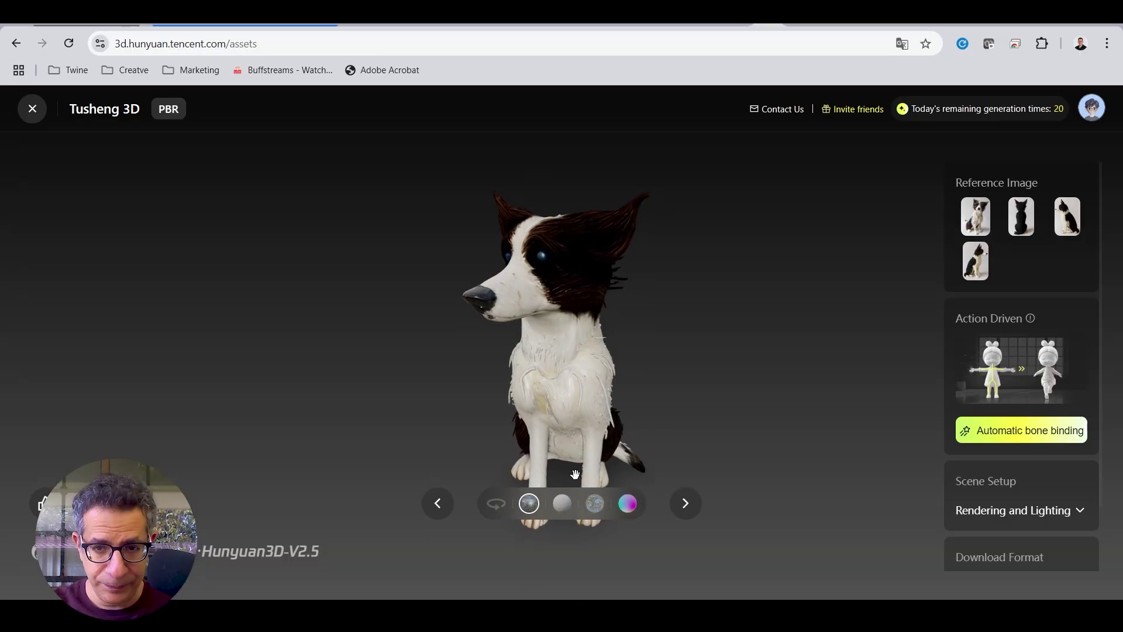
{"action": "left_click", "coordinate": [562, 505]}
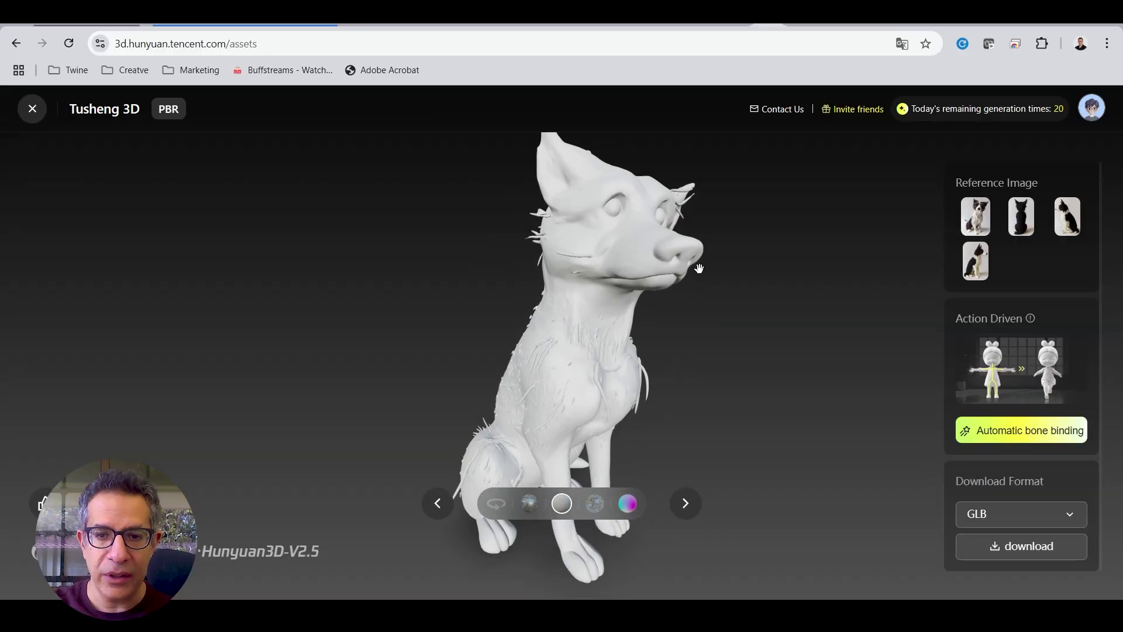
{"action": "scroll", "coordinate": [731, 299], "scroll_direction": "up", "scroll_amount": 5}
{"action": "left_click_drag", "start_coordinate": [745, 289], "coordinate": [746, 324]}
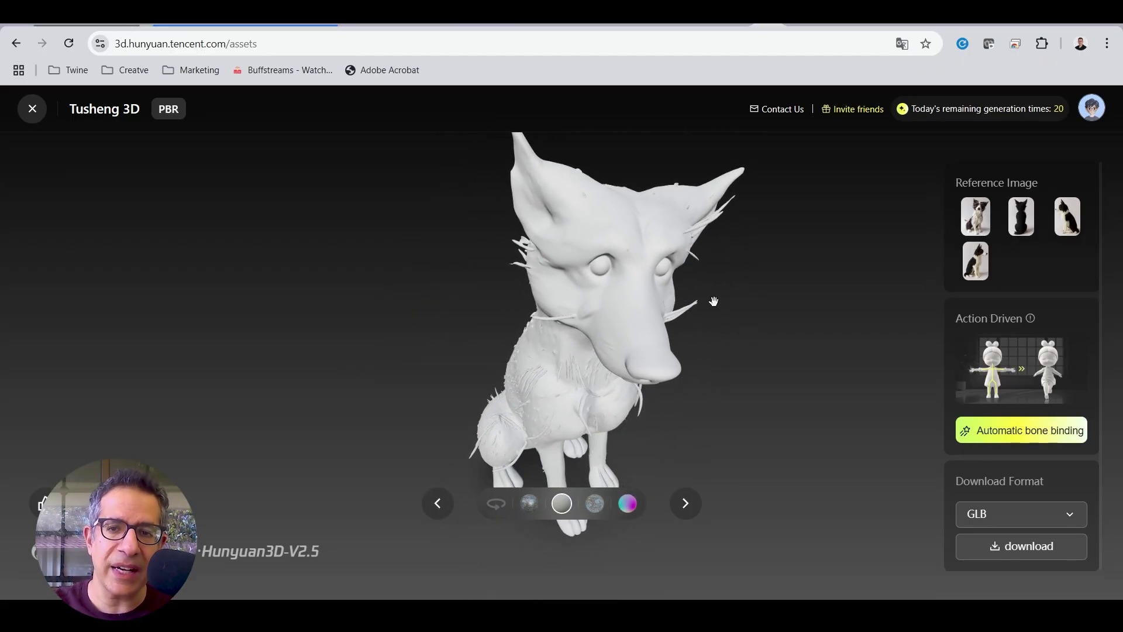
{"action": "left_click_drag", "start_coordinate": [705, 292], "coordinate": [731, 277]}
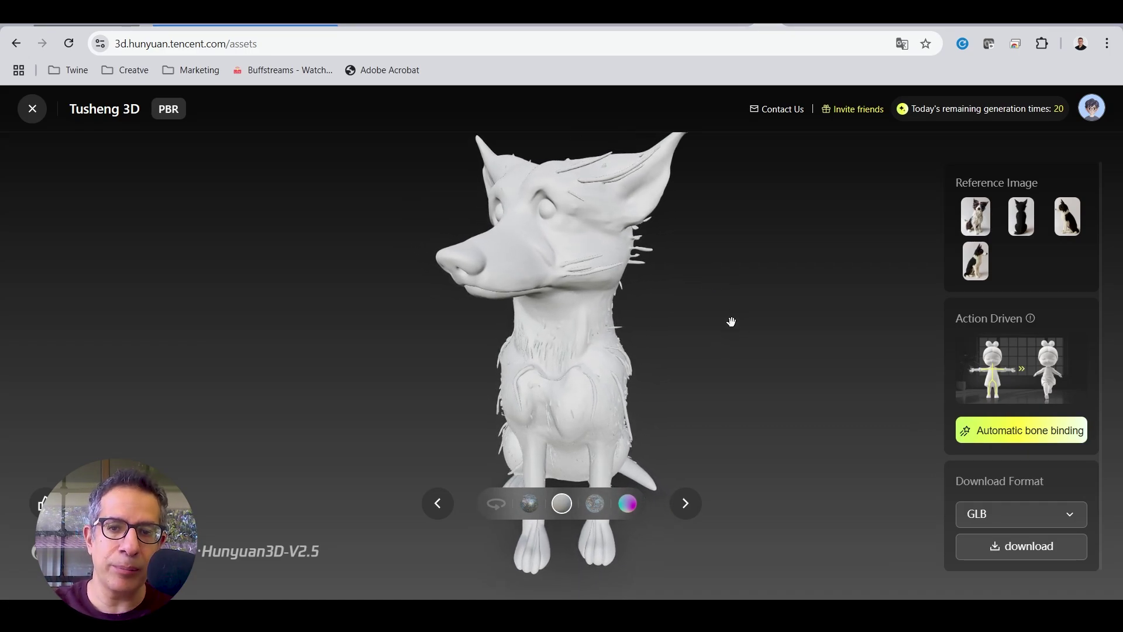
{"action": "left_click_drag", "start_coordinate": [705, 303], "coordinate": [759, 309]}
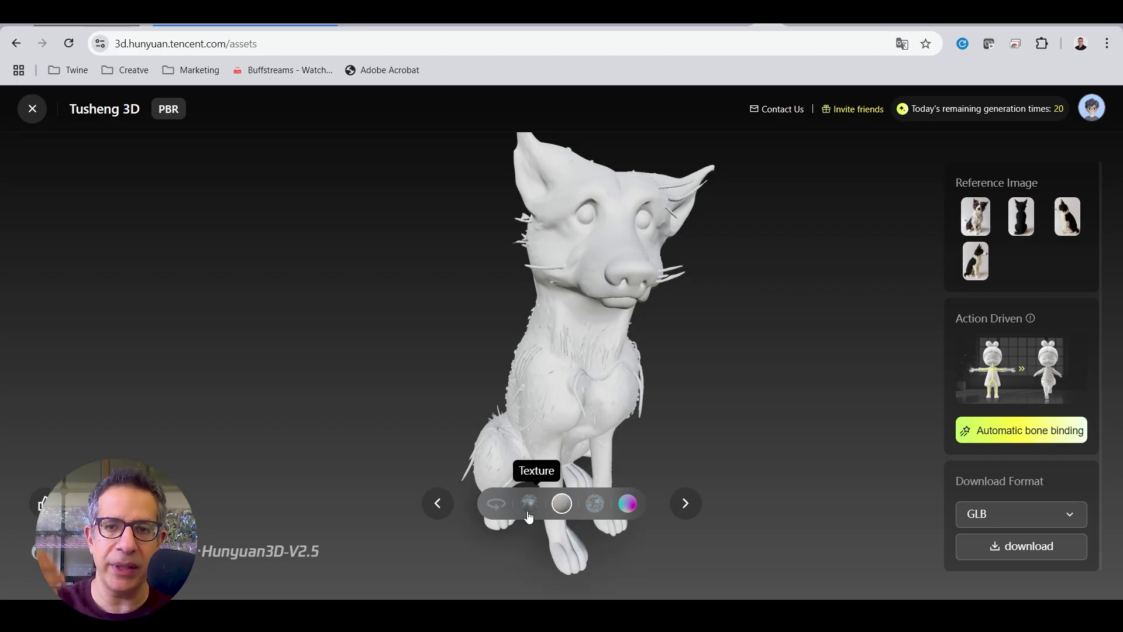
{"action": "left_click", "coordinate": [529, 504]}
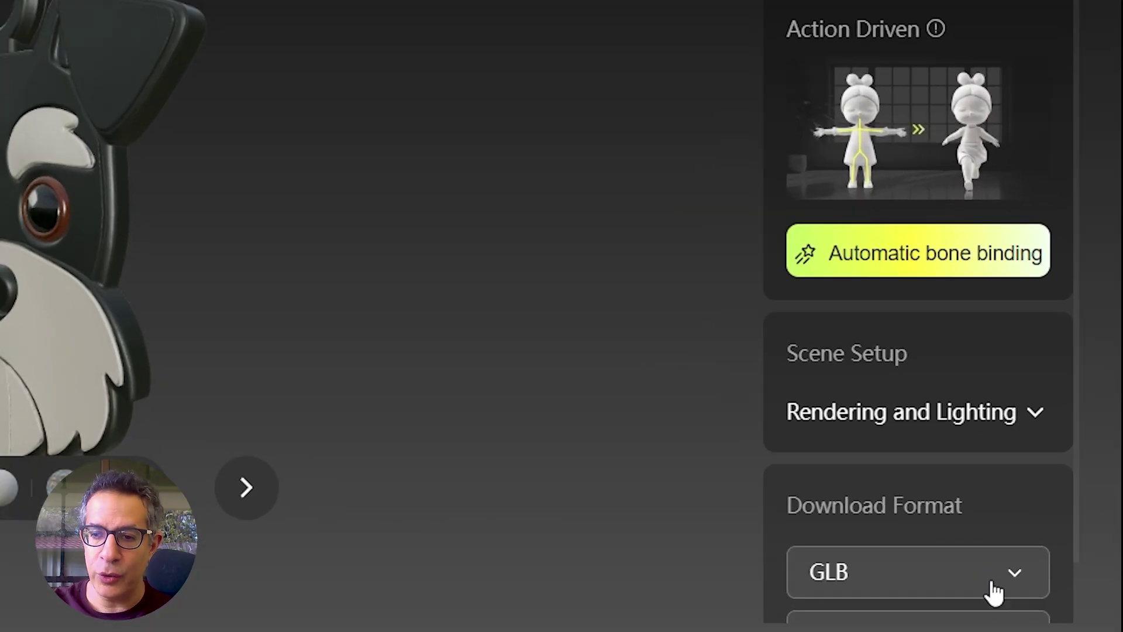
Open the schnauzer's Download Format list to reveal STL alongside GLB
{"action": "left_click", "coordinate": [1056, 551]}
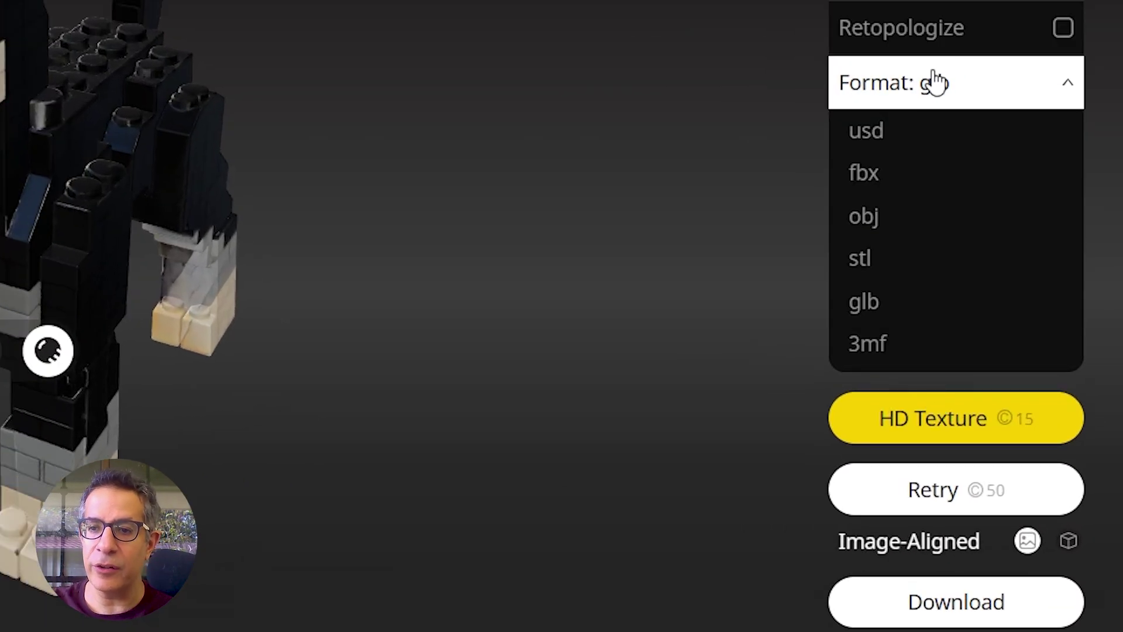
Review Tripo's export formats (usd, fbx, obj, stl, glb, 3mf), leaving glb selected
{"action": "left_click", "coordinate": [968, 194]}
{"action": "left_click", "coordinate": [913, 345]}
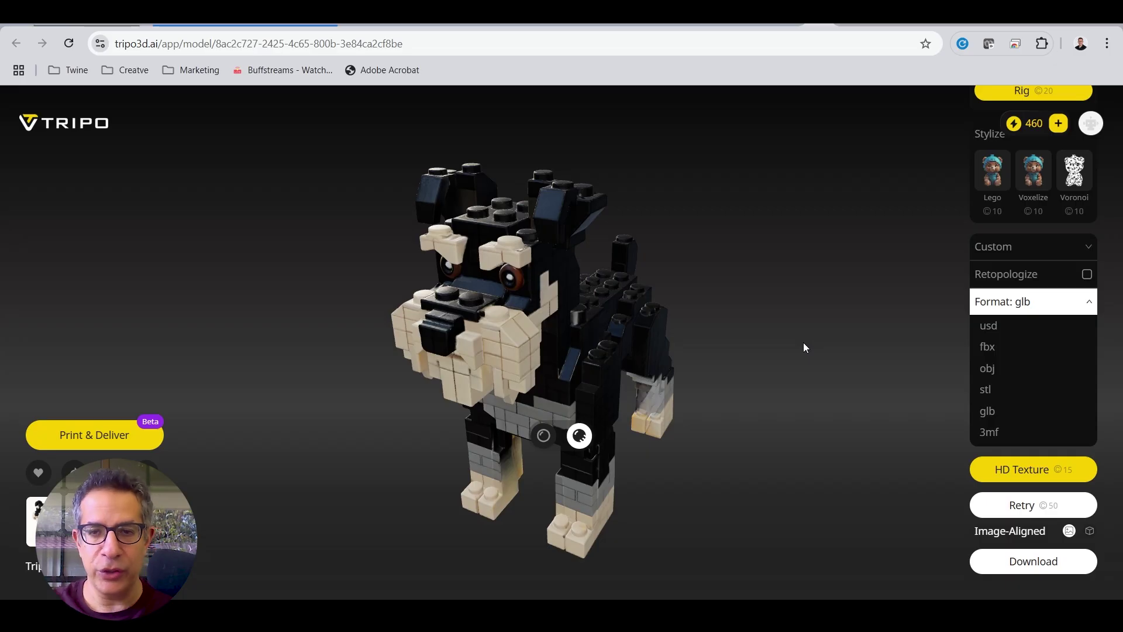
{"action": "left_click", "coordinate": [1073, 303]}
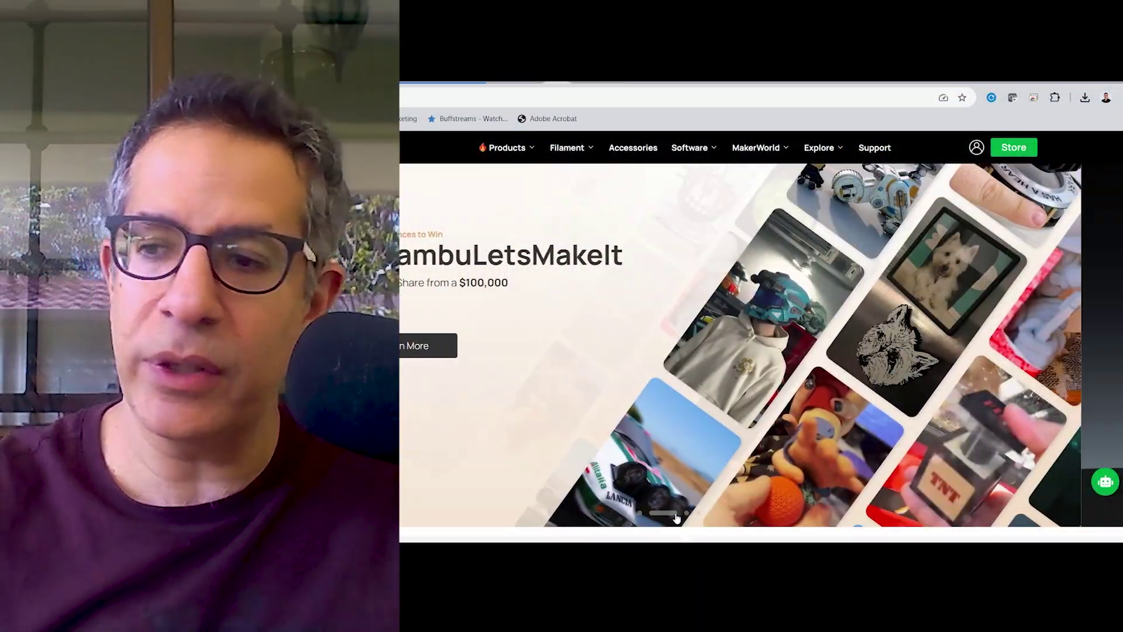
Step through Bambu Lab's homepage slides: CyberBrick, A1, A1 mini, P1S and X1C
{"action": "left_click", "coordinate": [689, 513]}
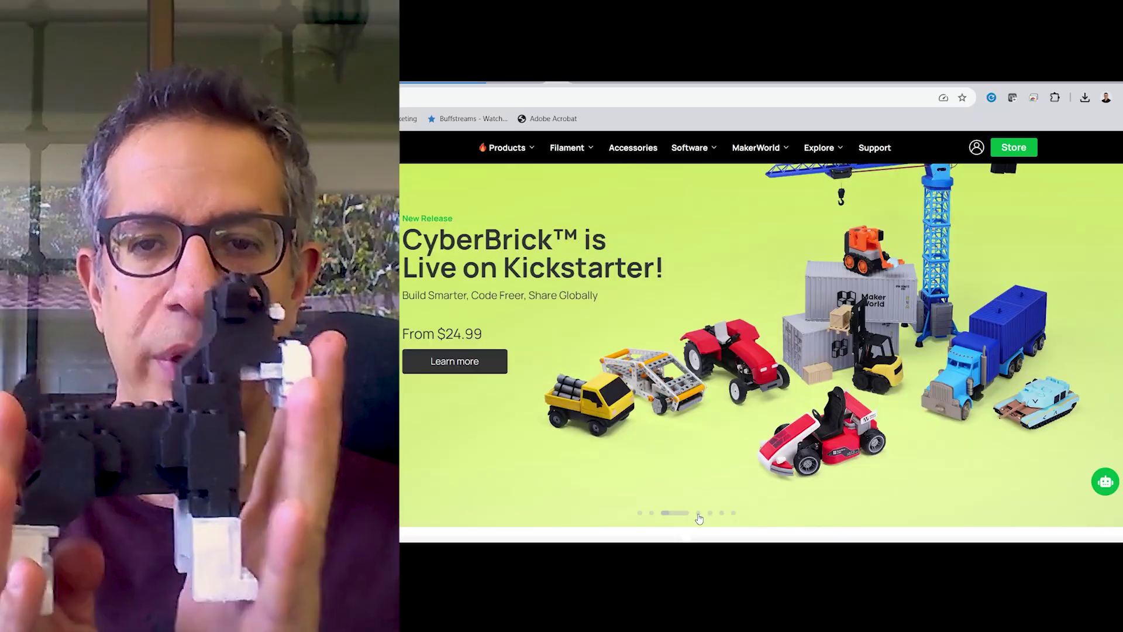
{"action": "left_click", "coordinate": [700, 514]}
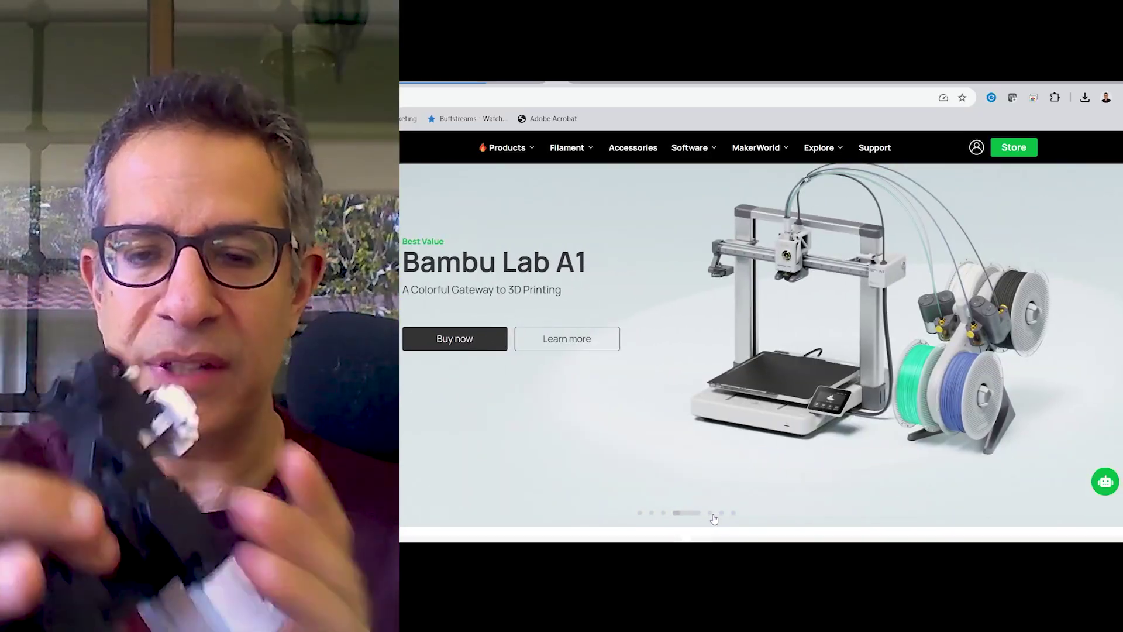
{"action": "left_click", "coordinate": [710, 515]}
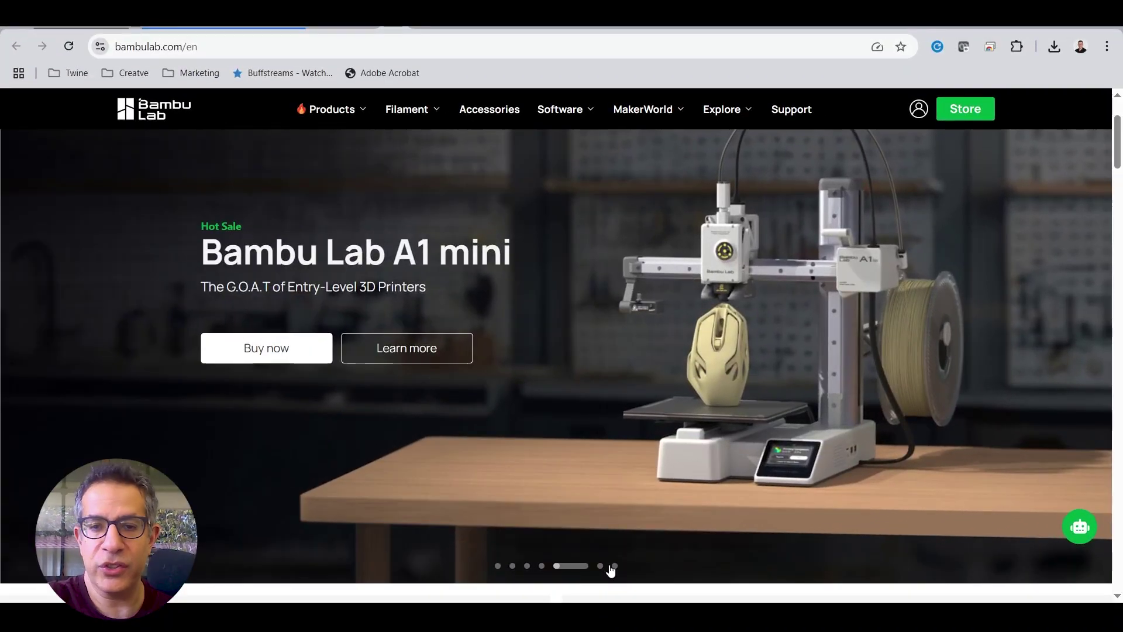
{"action": "left_click", "coordinate": [604, 571]}
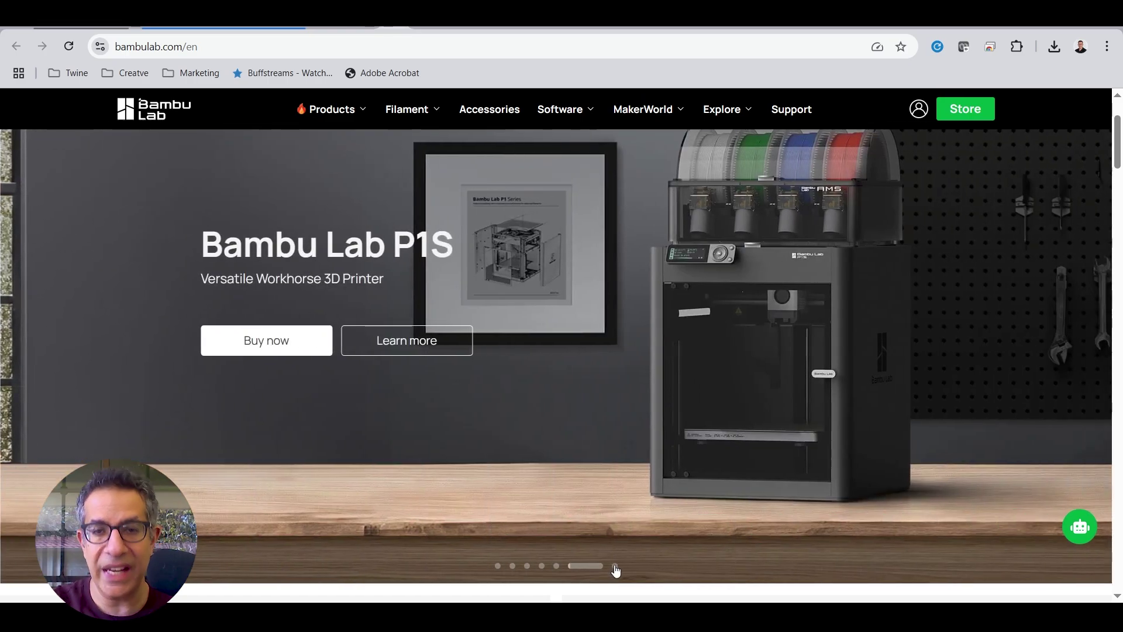
{"action": "left_click", "coordinate": [615, 567]}
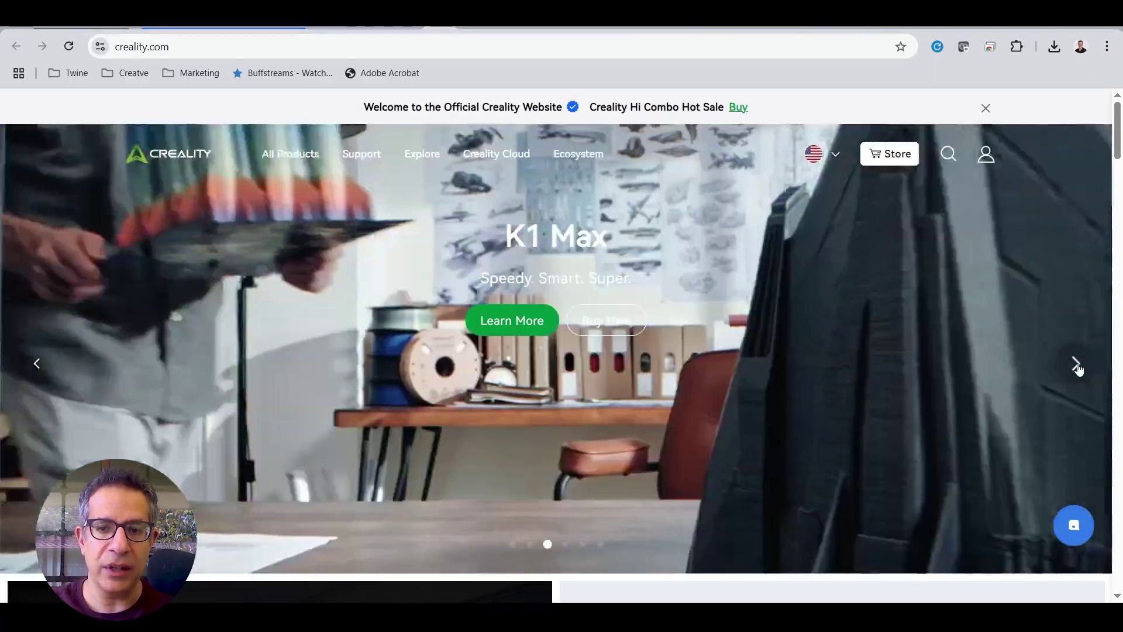
Advance Creality's hero banner to the Creality Hi Combo printer
{"action": "left_click", "coordinate": [1076, 364]}
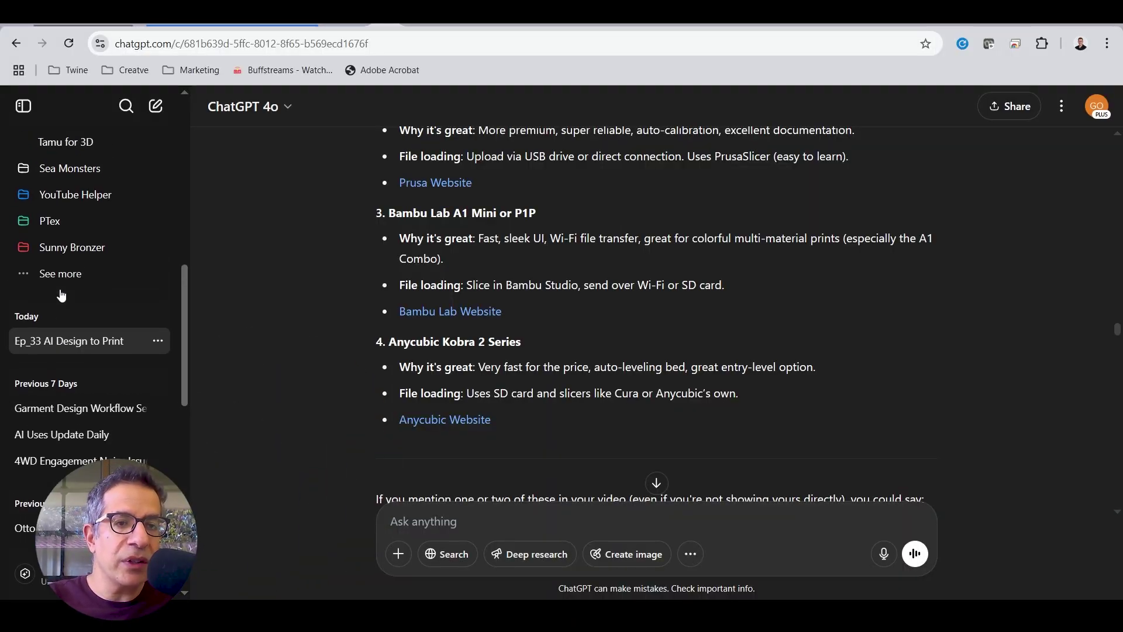
Open the Toy figure 3D model chat, scroll to the top, and view the enlarged reference photo
{"action": "left_click", "coordinate": [80, 209]}
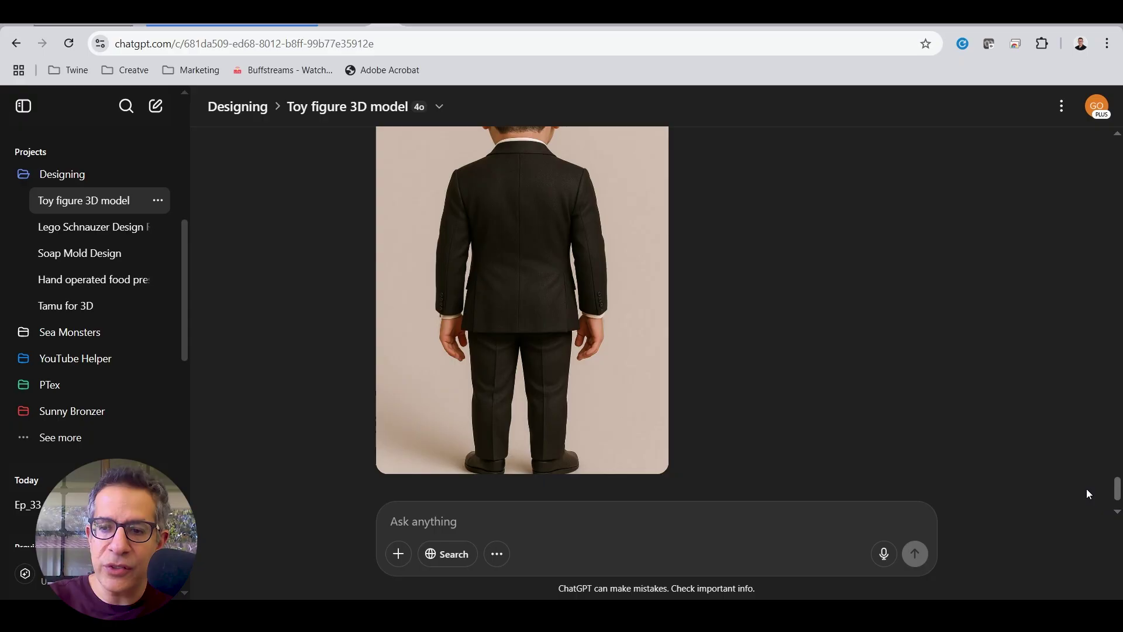
{"action": "left_click_drag", "start_coordinate": [1119, 490], "coordinate": [1118, 151]}
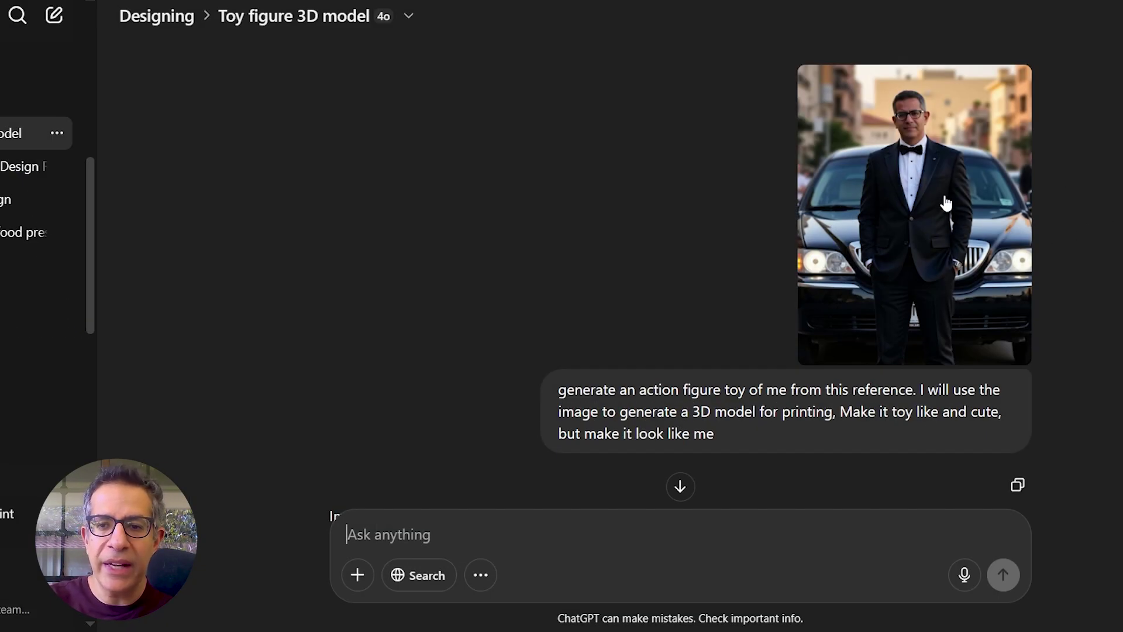
{"action": "left_click", "coordinate": [879, 247]}
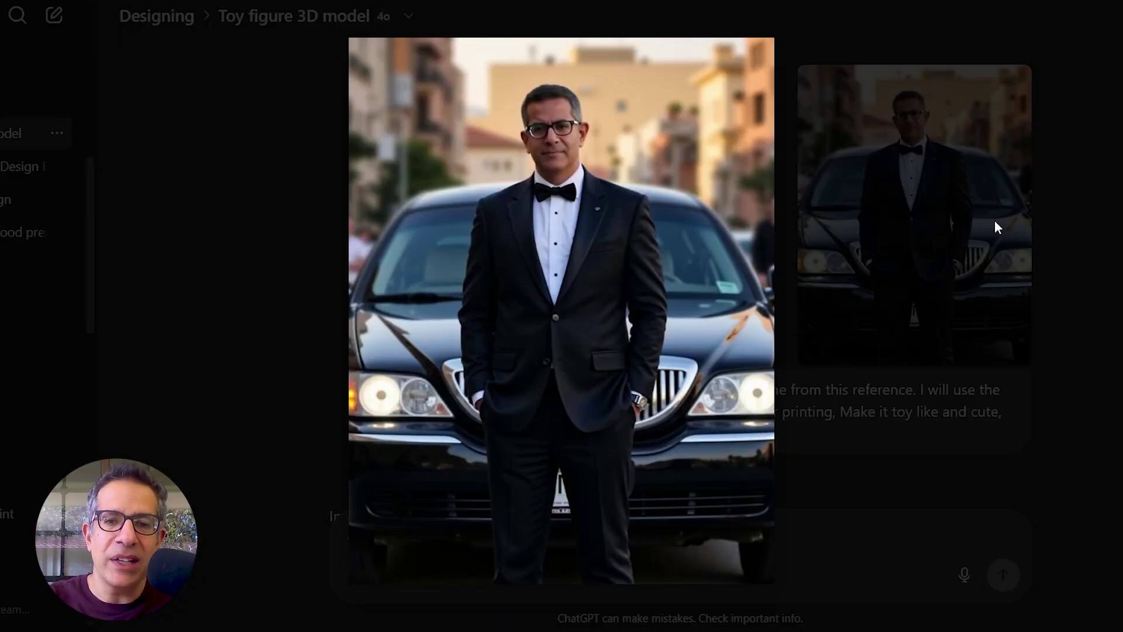
{"action": "left_click", "coordinate": [972, 226]}
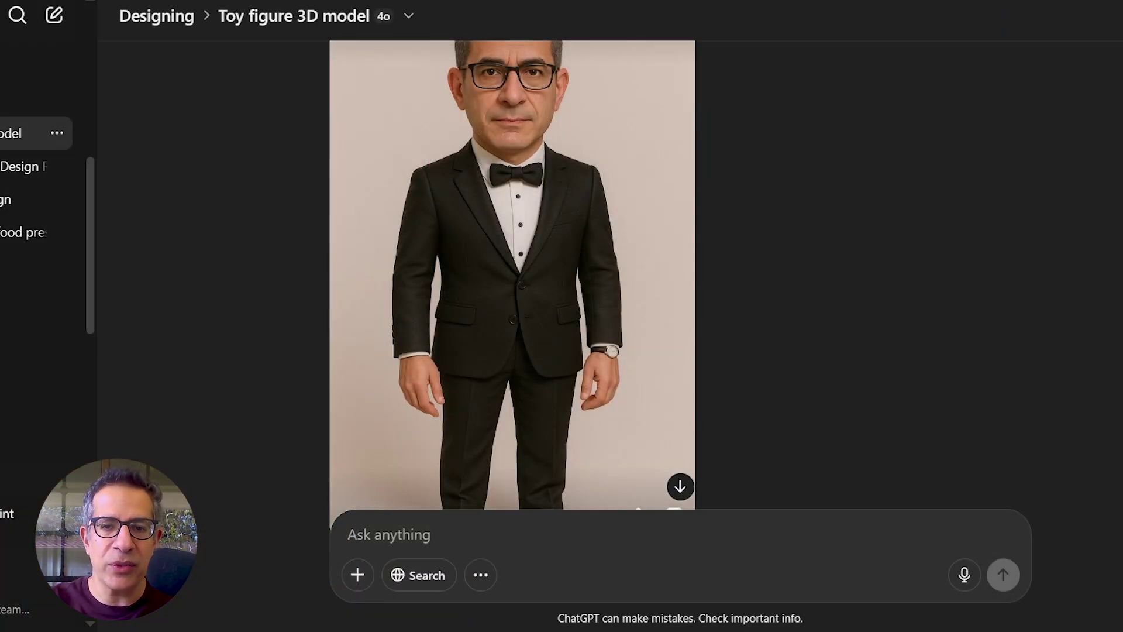
View the tuxedo toy figure image full size, then go to the Soap Mold Design chat
{"action": "left_click", "coordinate": [671, 210]}
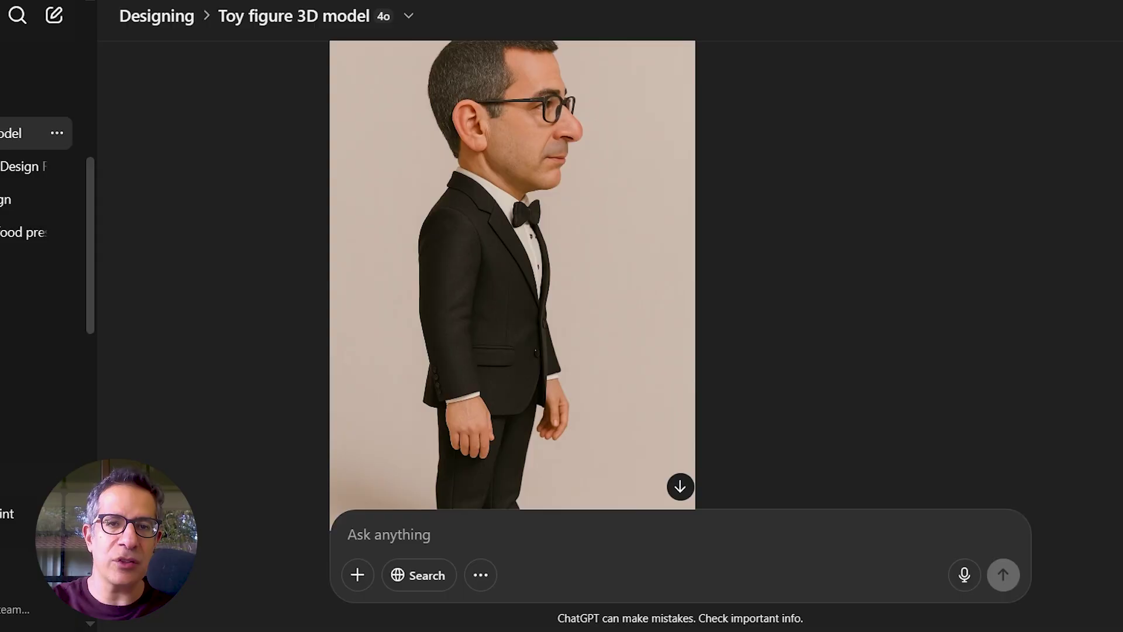
{"action": "left_click", "coordinate": [23, 199]}
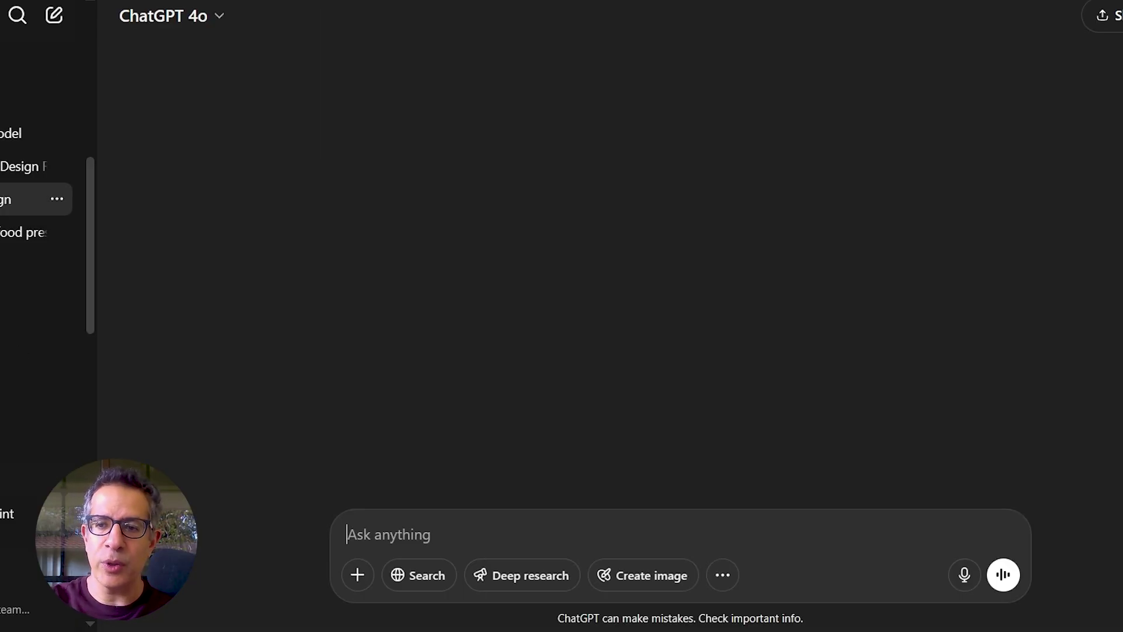
Scroll through the acacia tree soap mold images down to the version with more wall clearance
{"action": "scroll", "coordinate": [1050, 214], "scroll_direction": "up", "scroll_amount": 5}
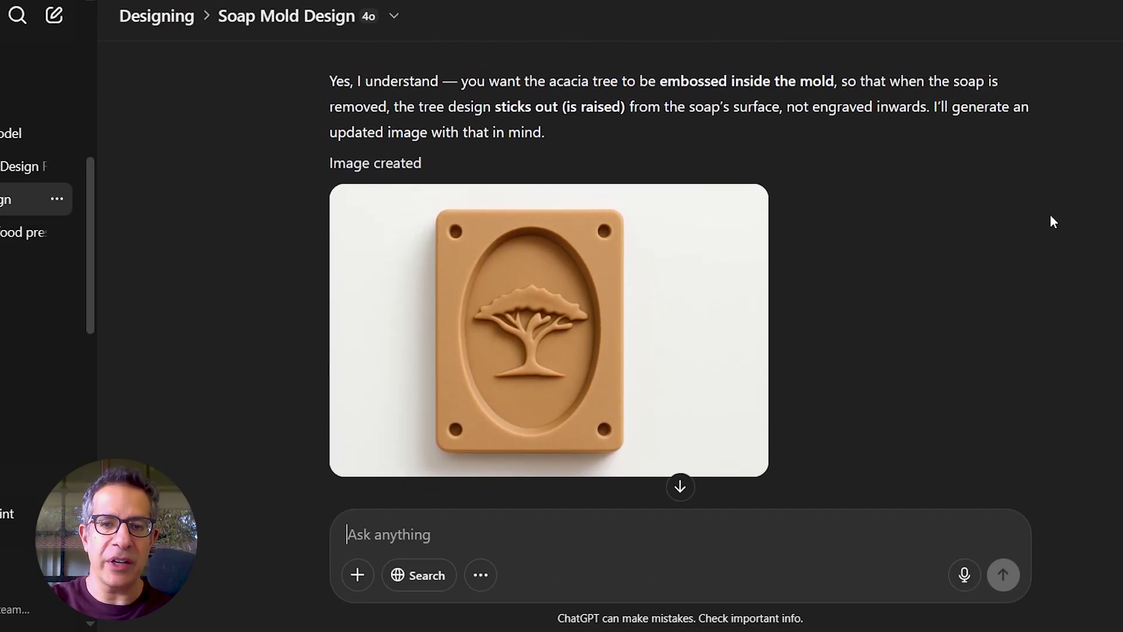
{"action": "scroll", "coordinate": [1050, 224], "scroll_direction": "down", "scroll_amount": 15}
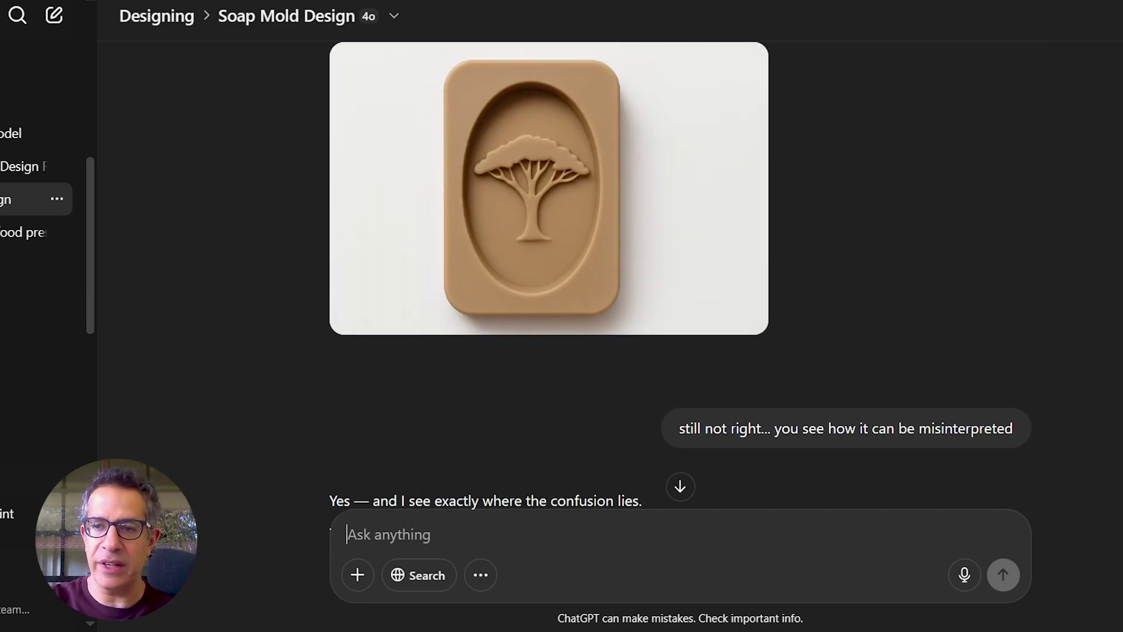
{"action": "scroll", "coordinate": [893, 245], "scroll_direction": "down", "scroll_amount": 10}
{"action": "scroll", "coordinate": [896, 243], "scroll_direction": "down", "scroll_amount": 8}
{"action": "scroll", "coordinate": [848, 231], "scroll_direction": "up", "scroll_amount": 2}
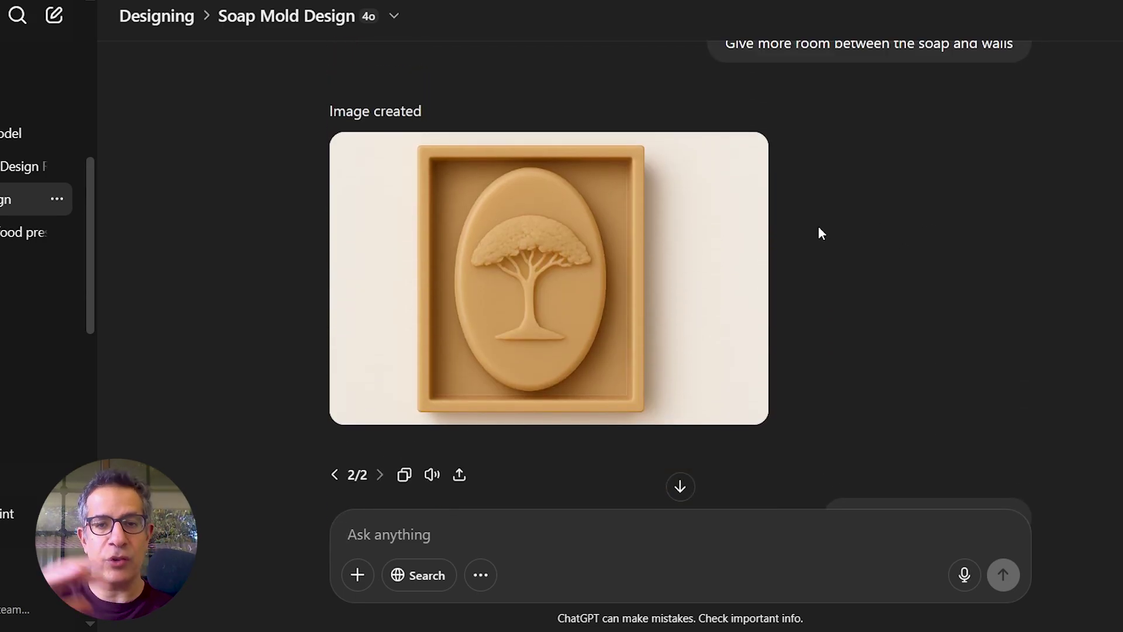